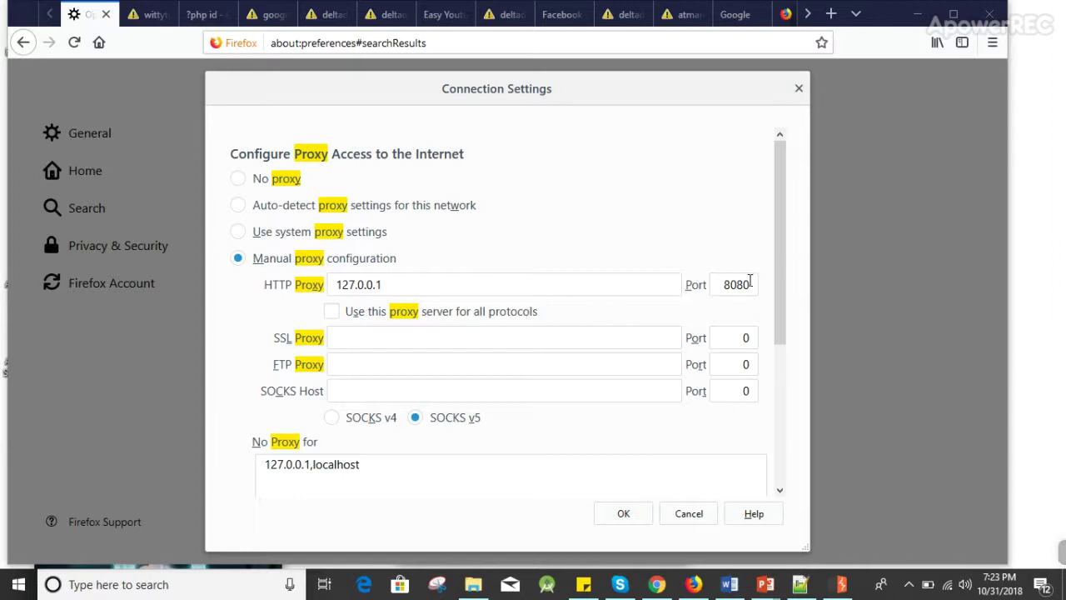
# Step: Dismiss the proxy connection settings and close the browser's preferences page
pyautogui.click(797, 89)
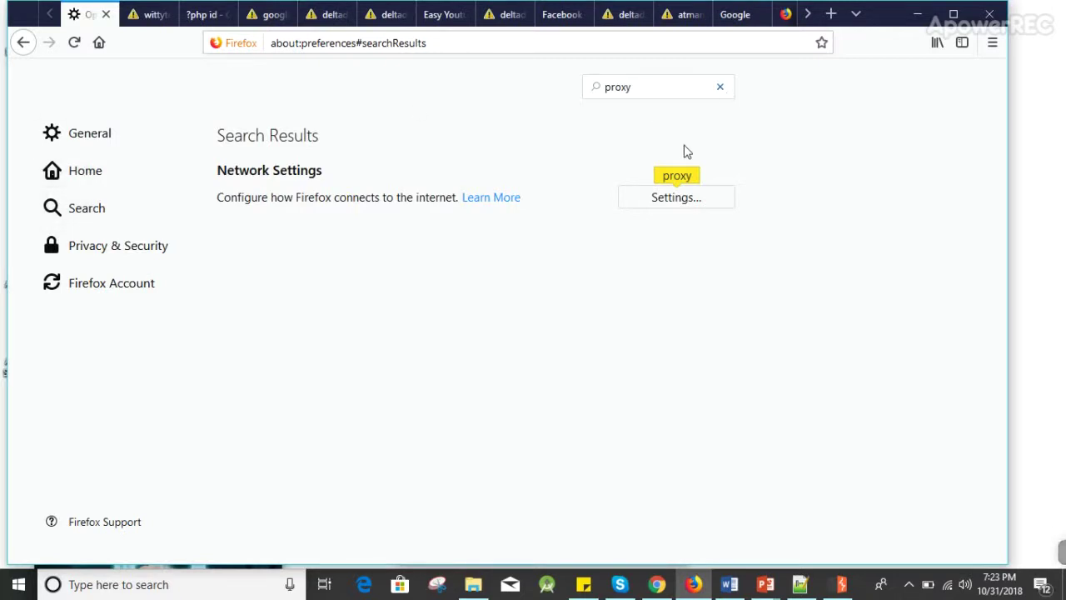
pyautogui.moveTo(652, 91); pyautogui.dragTo(613, 88)
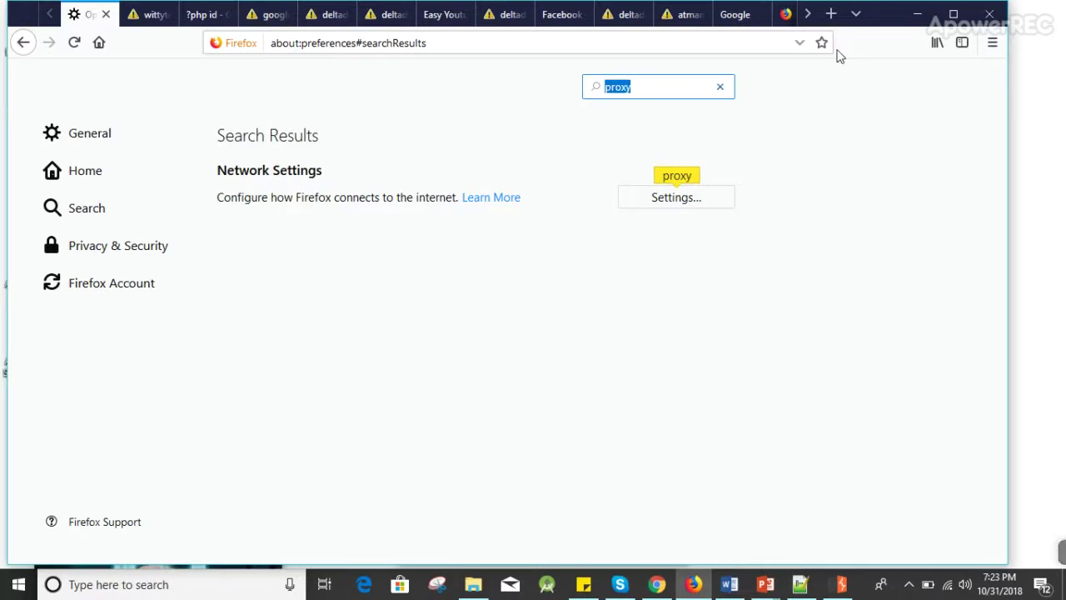
pyautogui.click(106, 14)
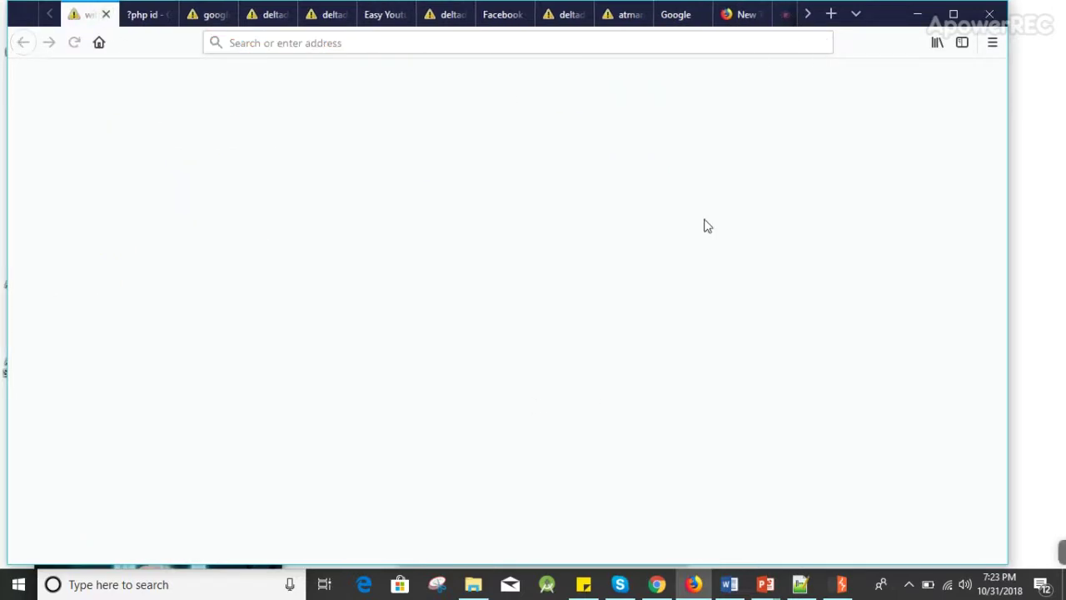
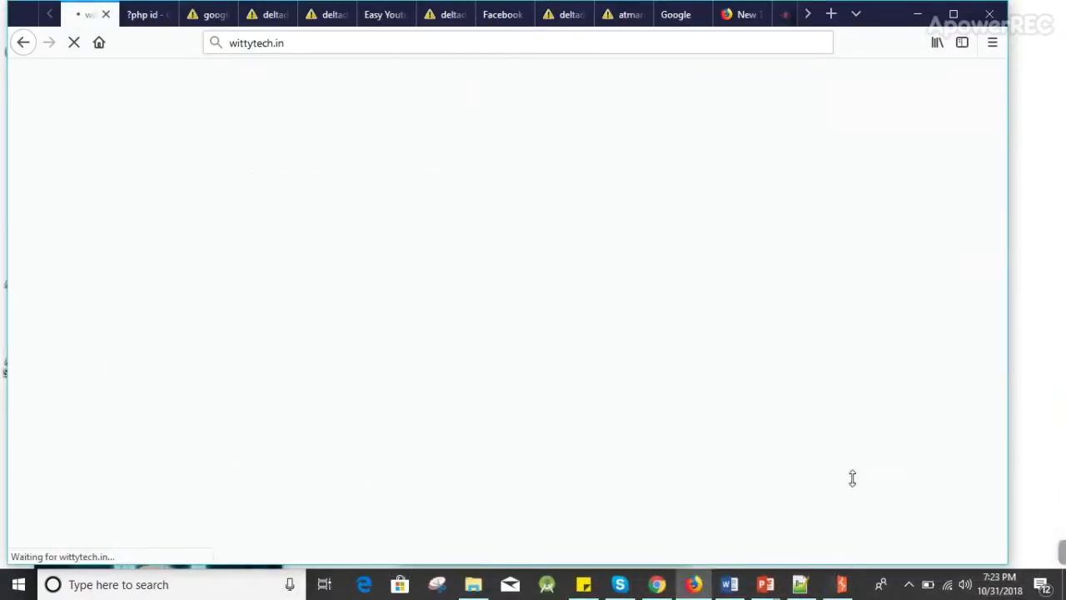
# Step: Switch to Burp Suite and exit it, closing all of its windows
pyautogui.click(839, 584)
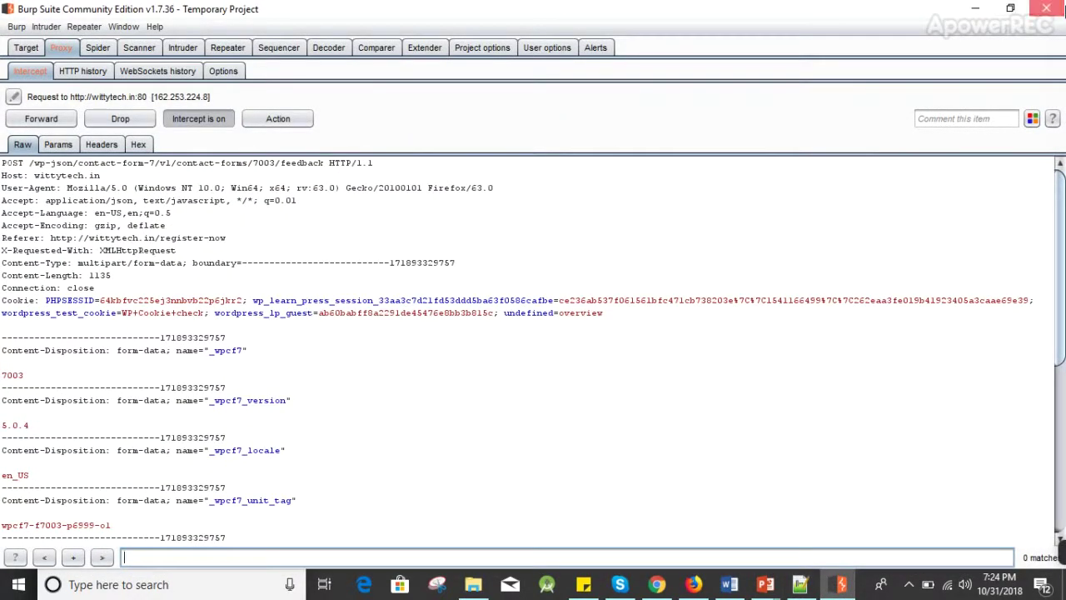
pyautogui.click(1046, 8)
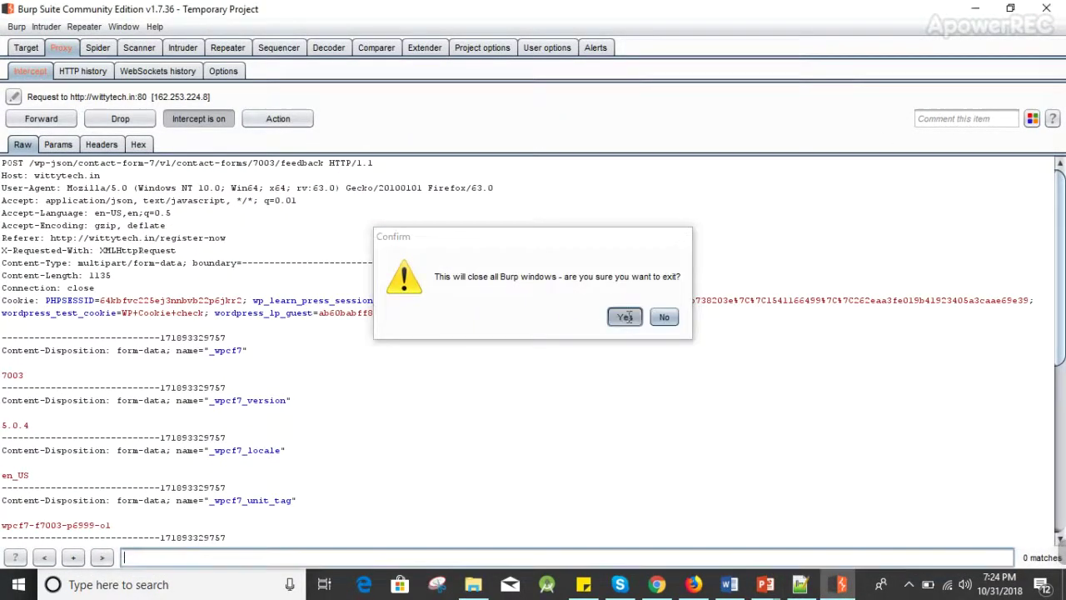
pyautogui.click(625, 317)
# Step: Launch Burp Suite Community Edition, leave the old temporary files in place, and start a temporary project
pyautogui.click(181, 585)
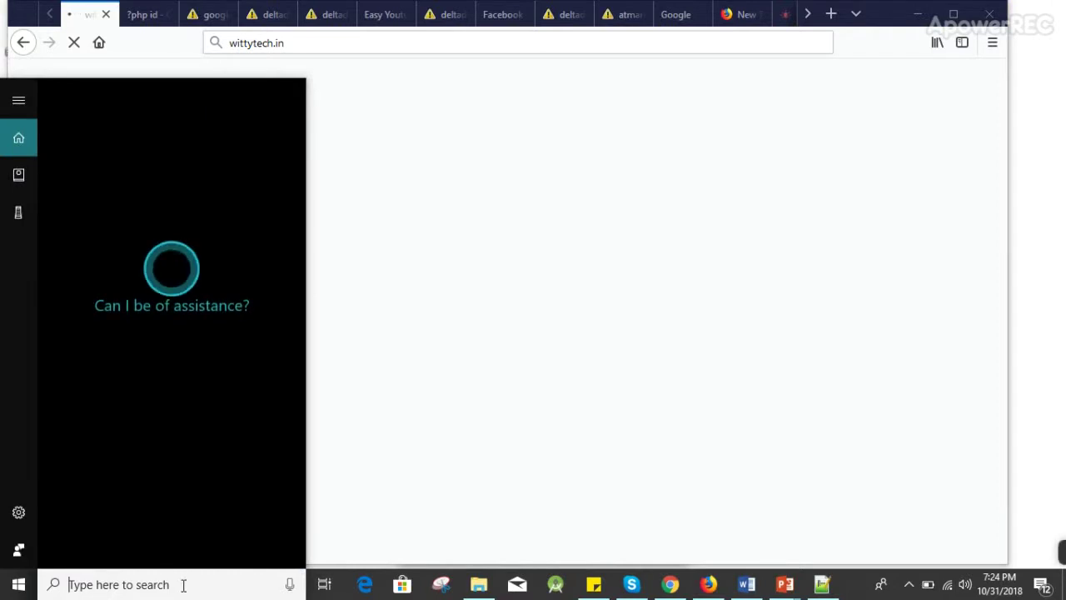
pyautogui.write('burpsui')
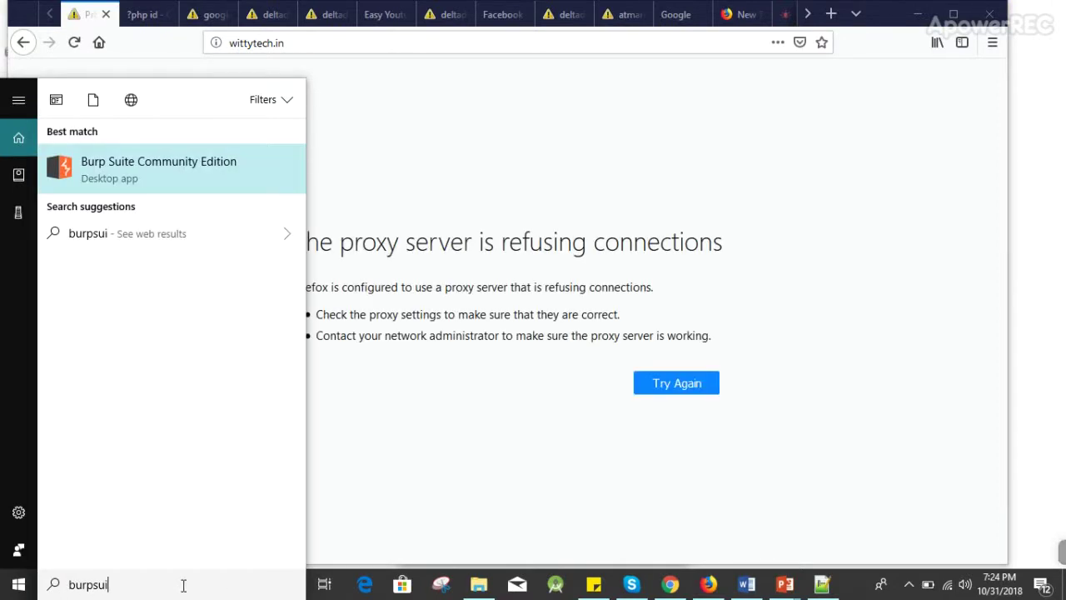
pyautogui.press('Return')
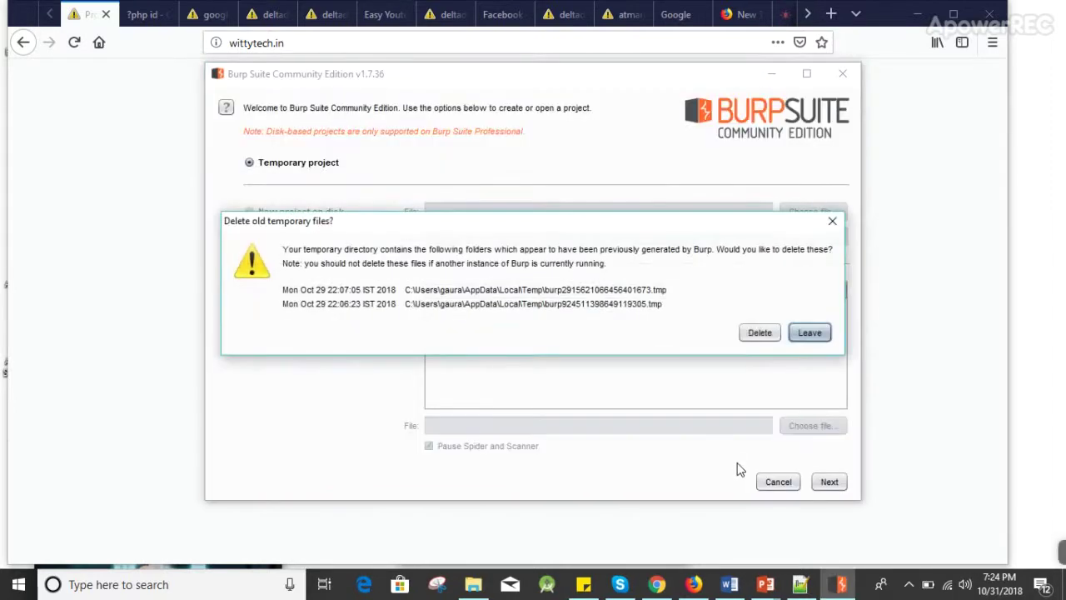
pyautogui.click(812, 333)
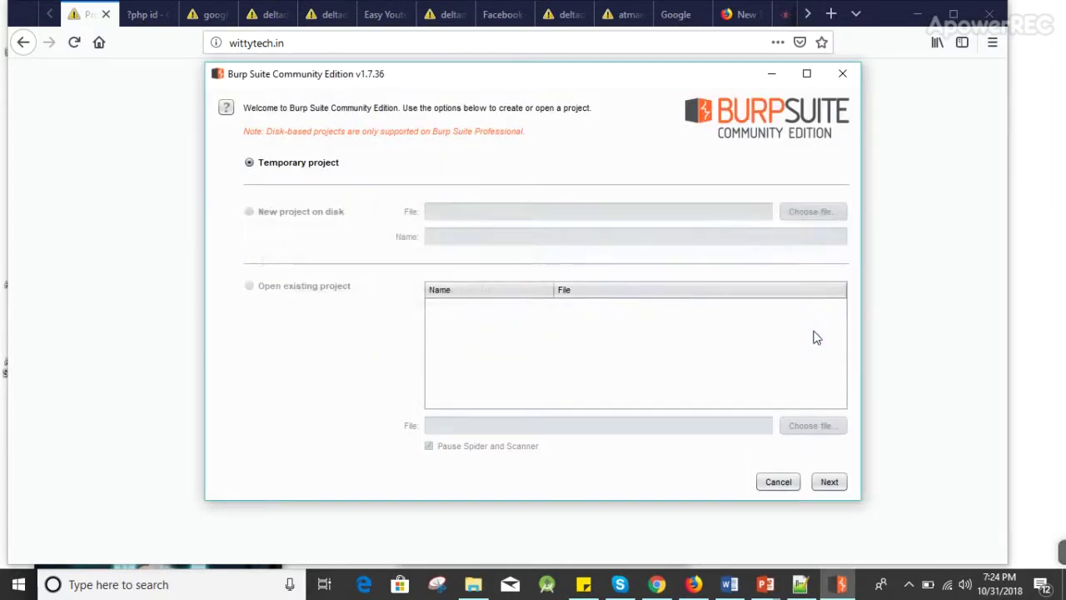
pyautogui.click(829, 483)
pyautogui.click(827, 485)
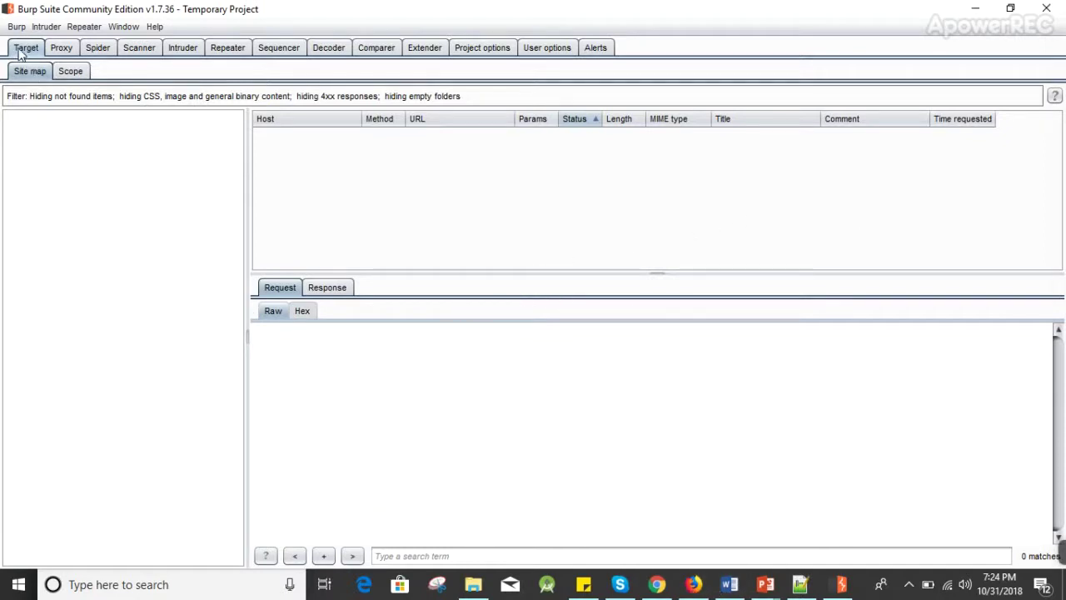
# Step: Look through the Proxy, Spider, Scanner, Intruder, Repeater and Sequencer tools, returning to the Proxy's intercept view
pyautogui.click(62, 48)
pyautogui.click(98, 49)
pyautogui.click(146, 50)
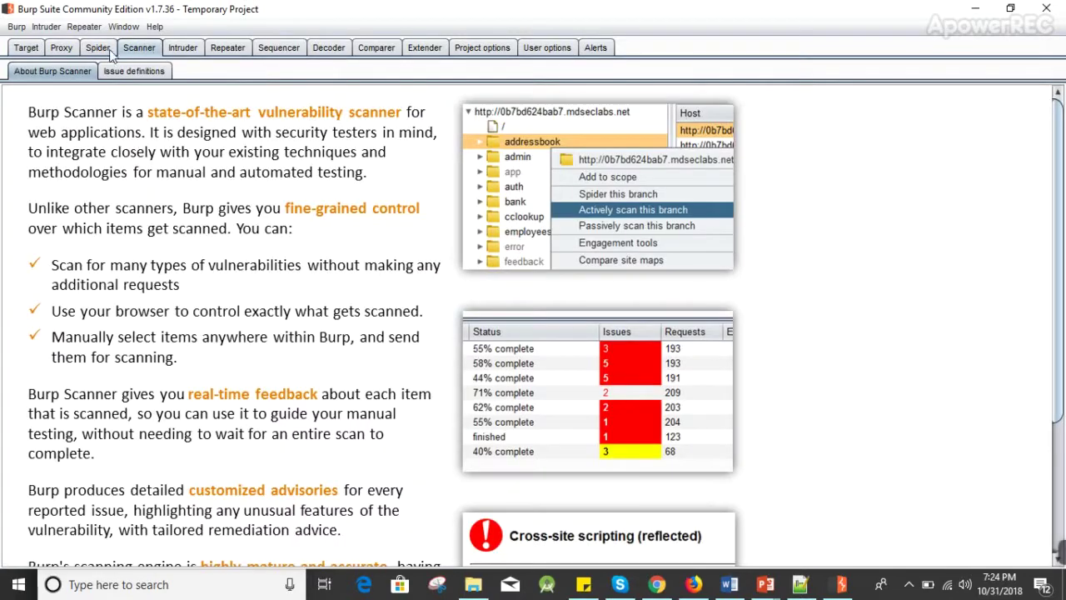
pyautogui.click(104, 50)
pyautogui.click(183, 50)
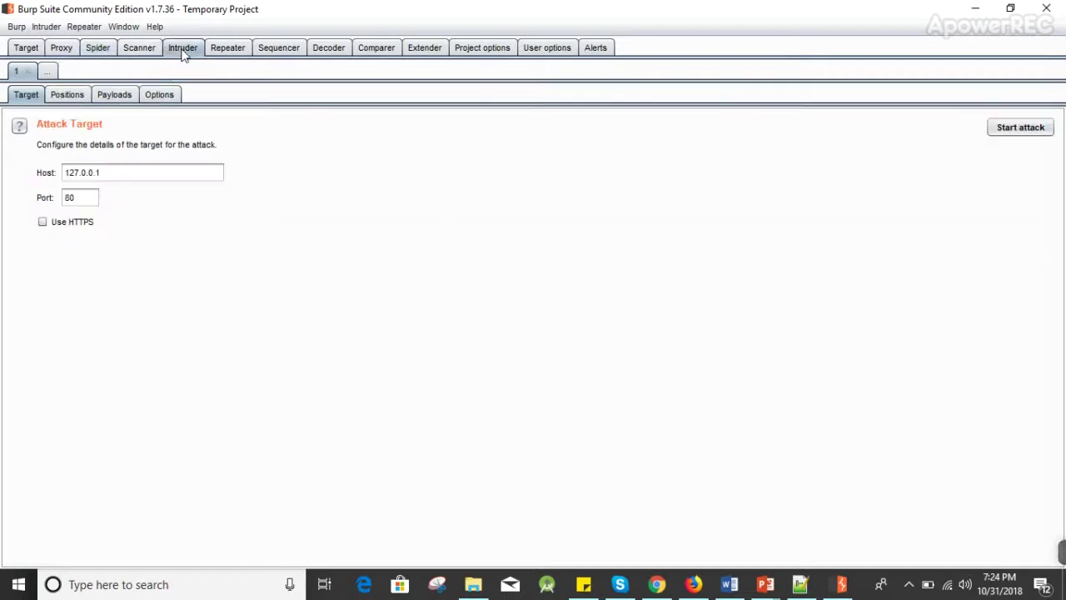
pyautogui.click(227, 48)
pyautogui.click(274, 49)
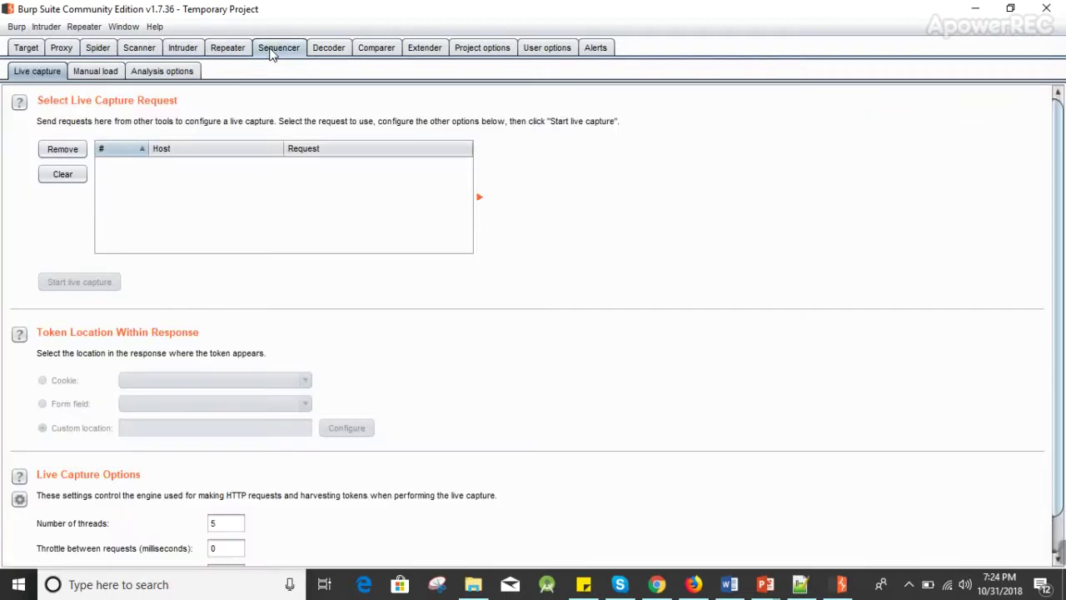
pyautogui.click(60, 50)
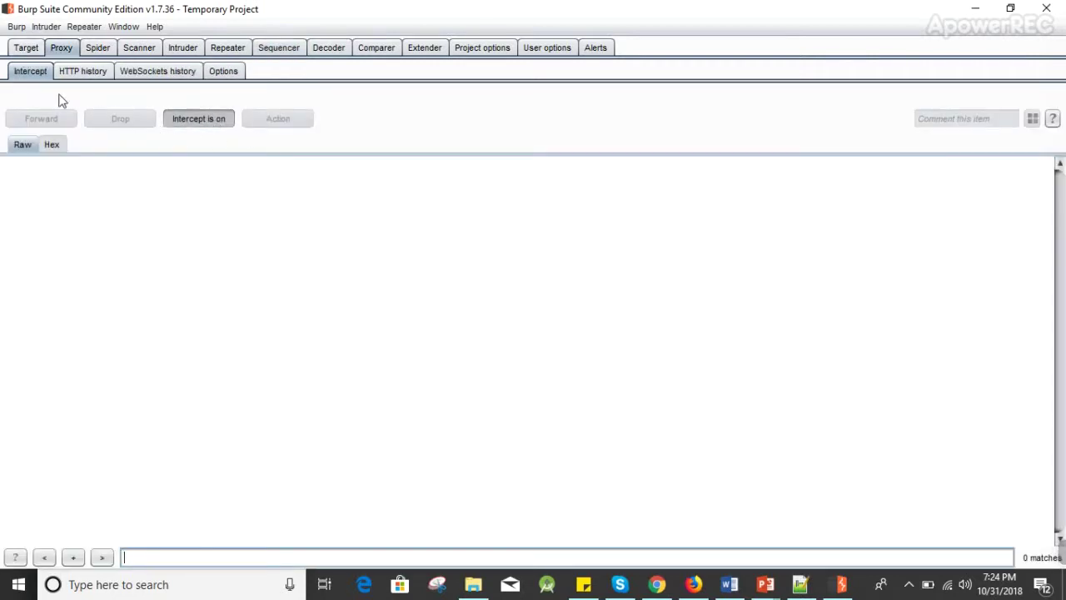
# Step: Examine the target scope settings and the form for adding an in-scope URL prefix, without adding one
pyautogui.click(33, 50)
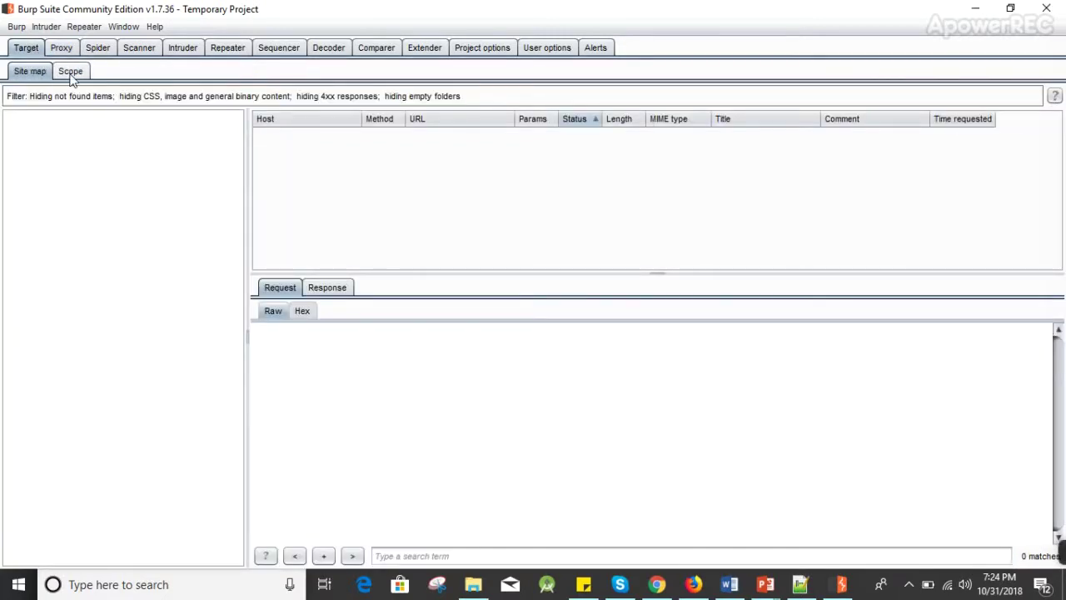
pyautogui.click(70, 73)
pyautogui.click(67, 196)
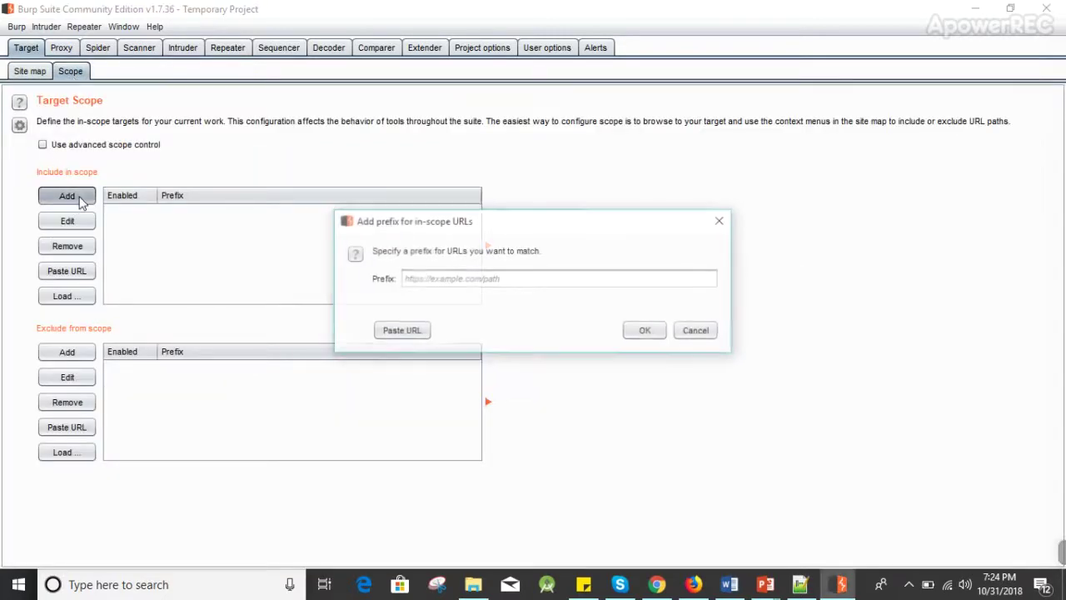
pyautogui.click(516, 277)
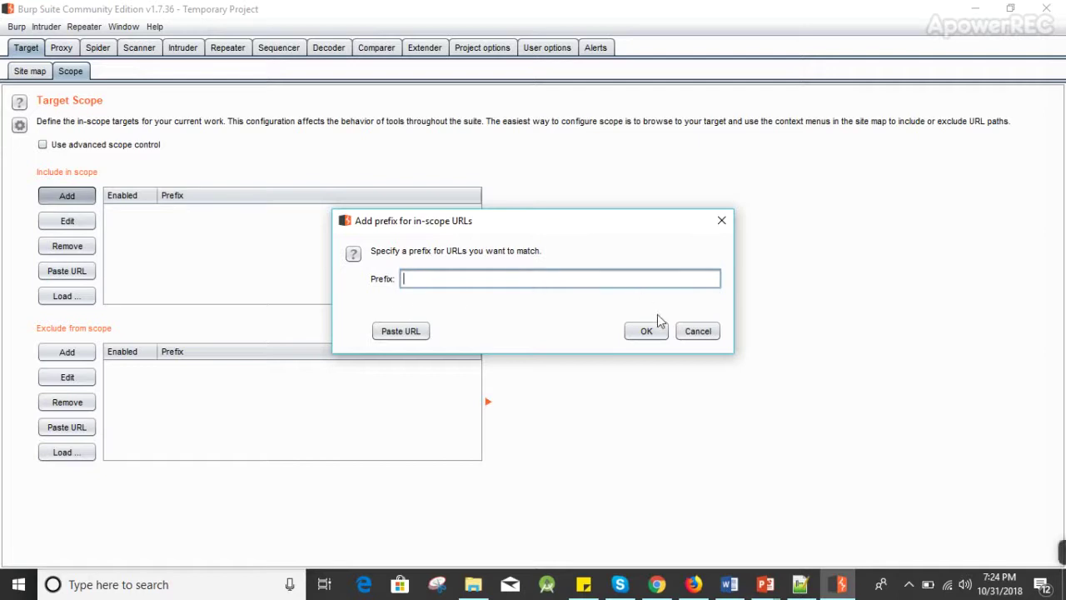
pyautogui.click(697, 332)
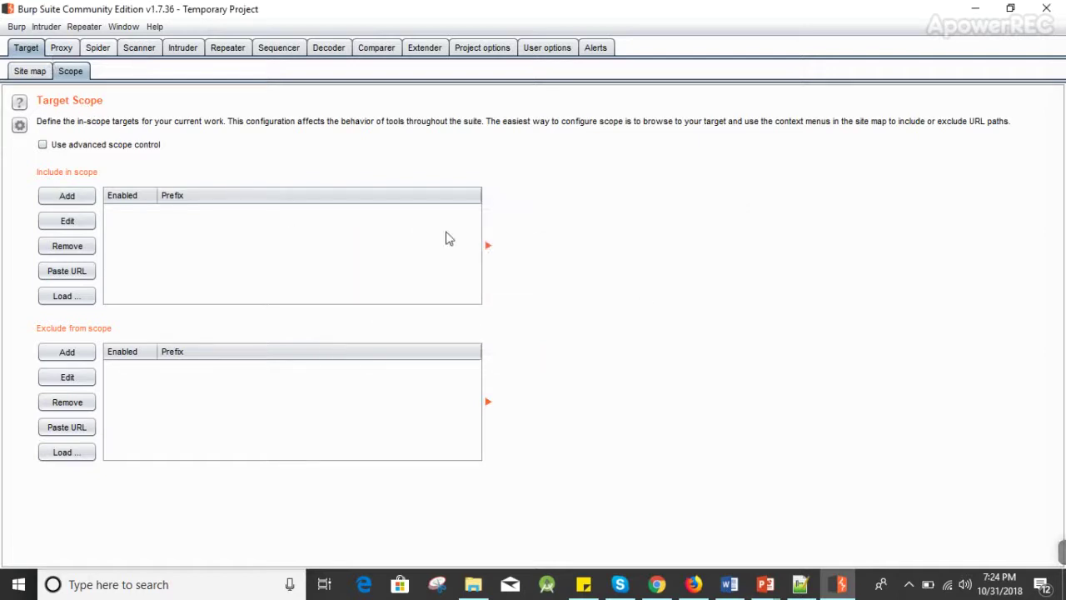
# Step: Load the Google page in Firefox, and inspect the request intercepted by Burp Suite's proxy
pyautogui.click(694, 586)
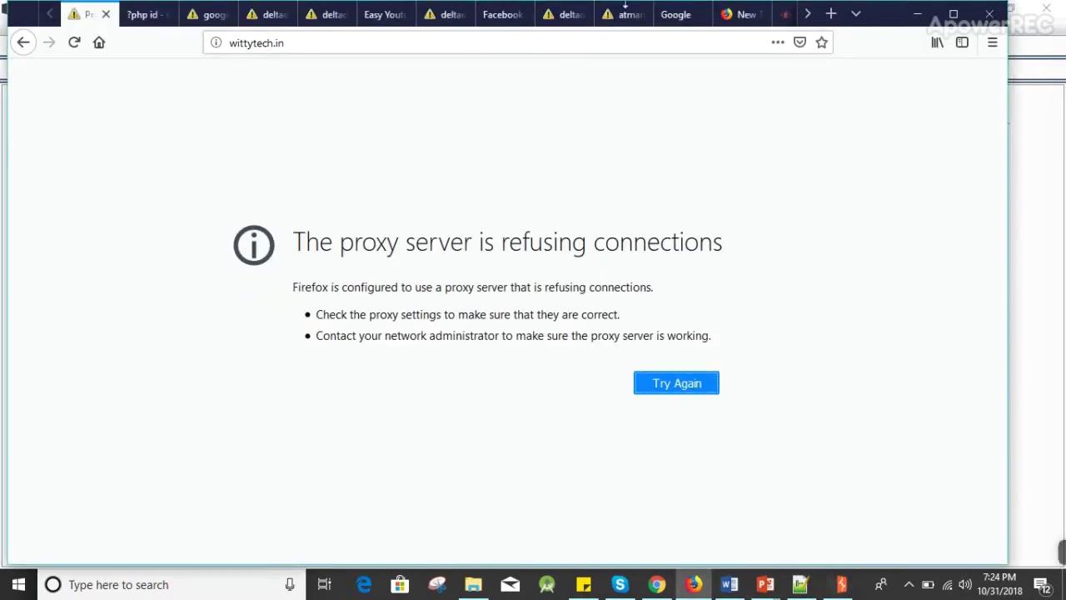
pyautogui.click(681, 20)
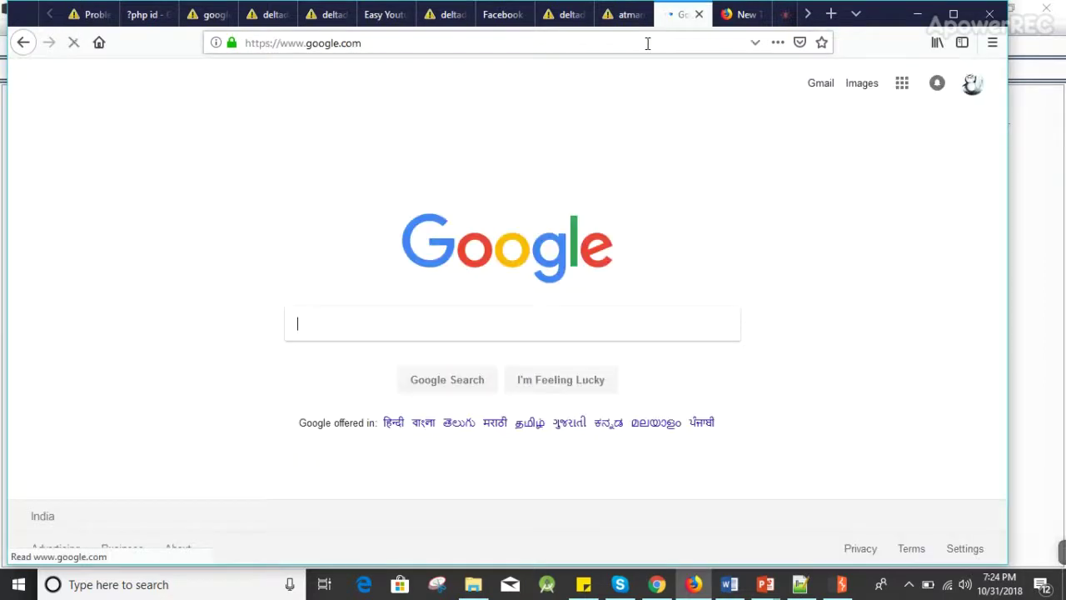
pyautogui.hotkey('alt', 'Tab')
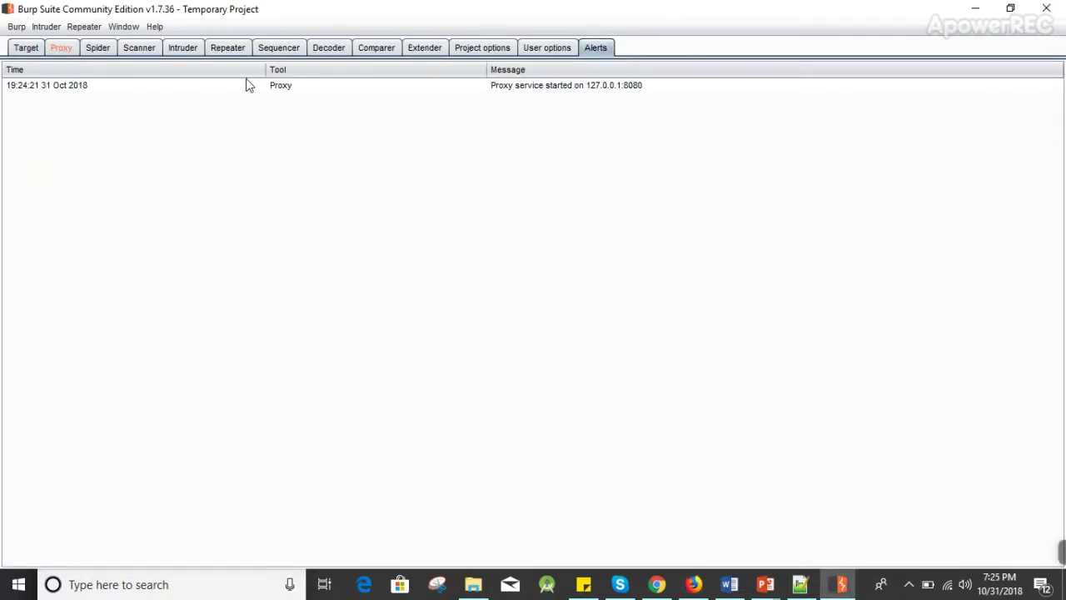
pyautogui.click(26, 48)
pyautogui.click(72, 50)
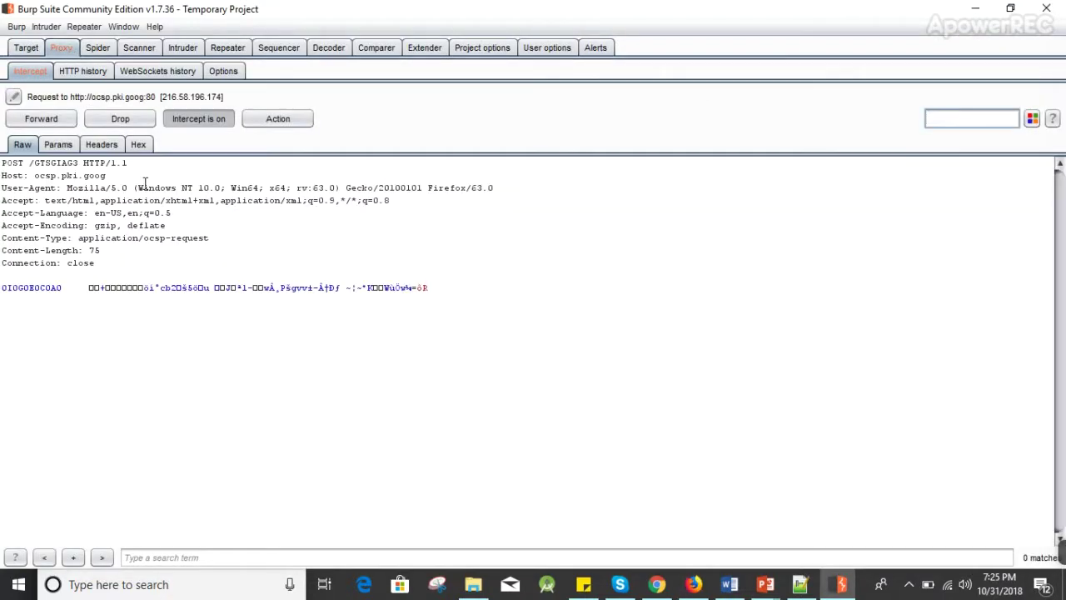
# Step: Switch to Firefox and request wittytech.in in place of the Google page
pyautogui.click(694, 584)
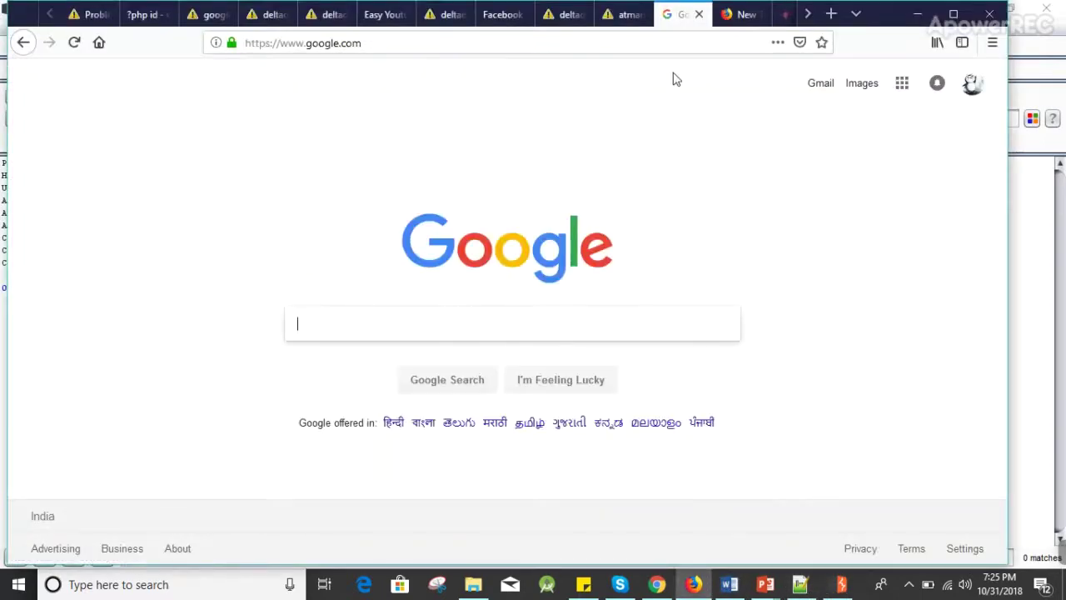
pyautogui.click(615, 40)
pyautogui.write('wittytech.in/')
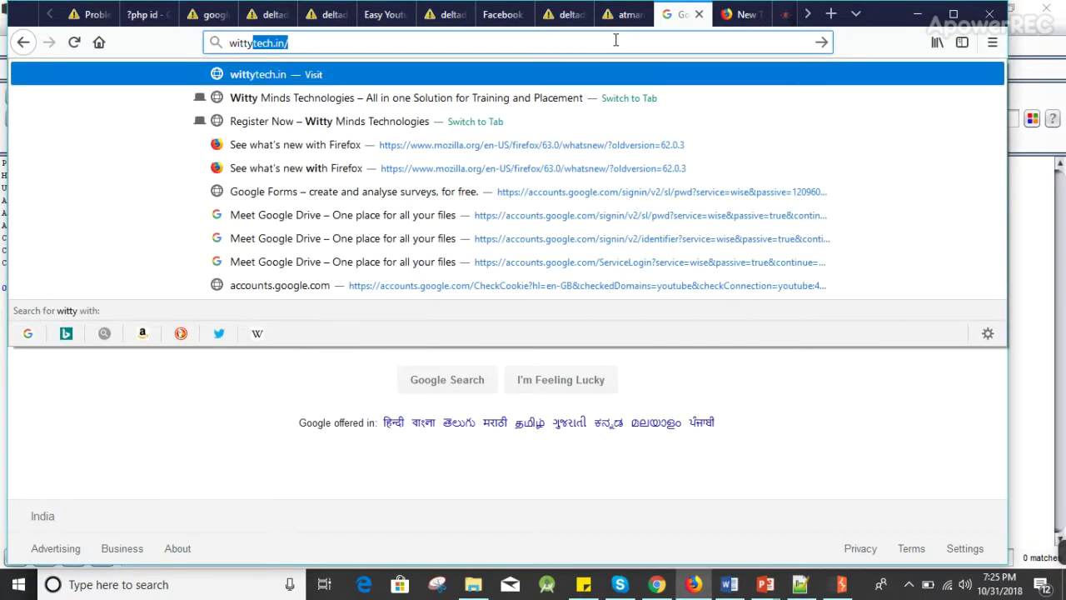
pyautogui.press('Return')
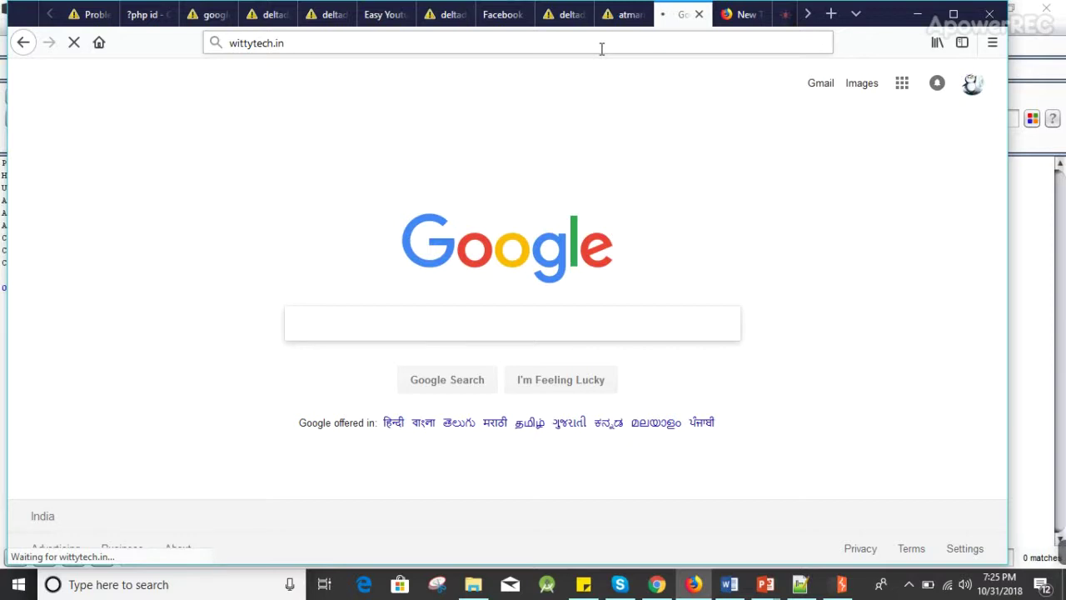
pyautogui.click(625, 16)
pyautogui.click(677, 19)
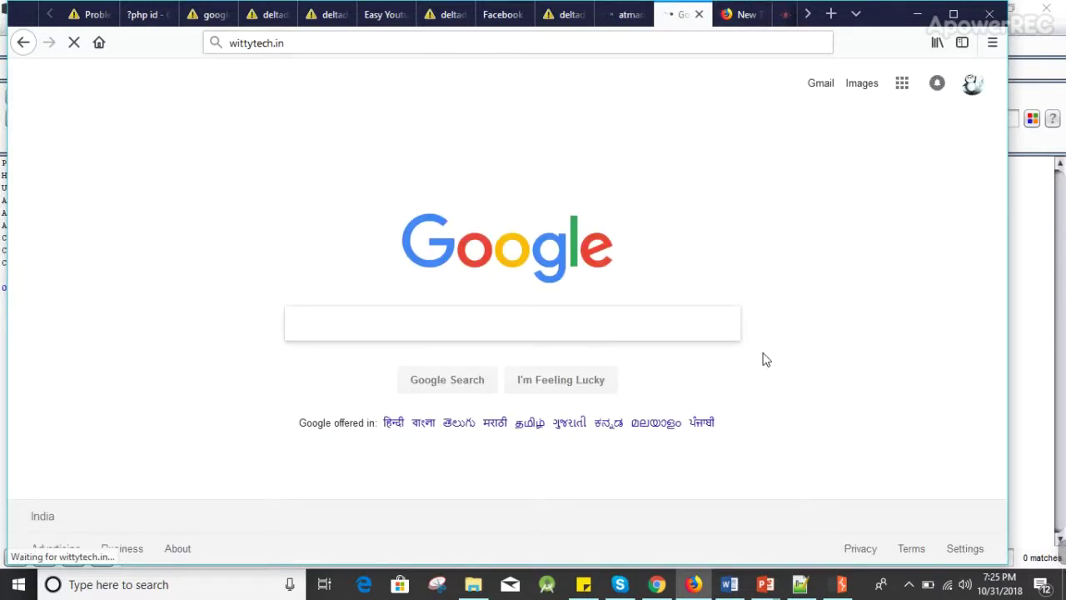
# Step: Open Google in place of the atmarine.fi page and search for wittytech.in
pyautogui.click(621, 17)
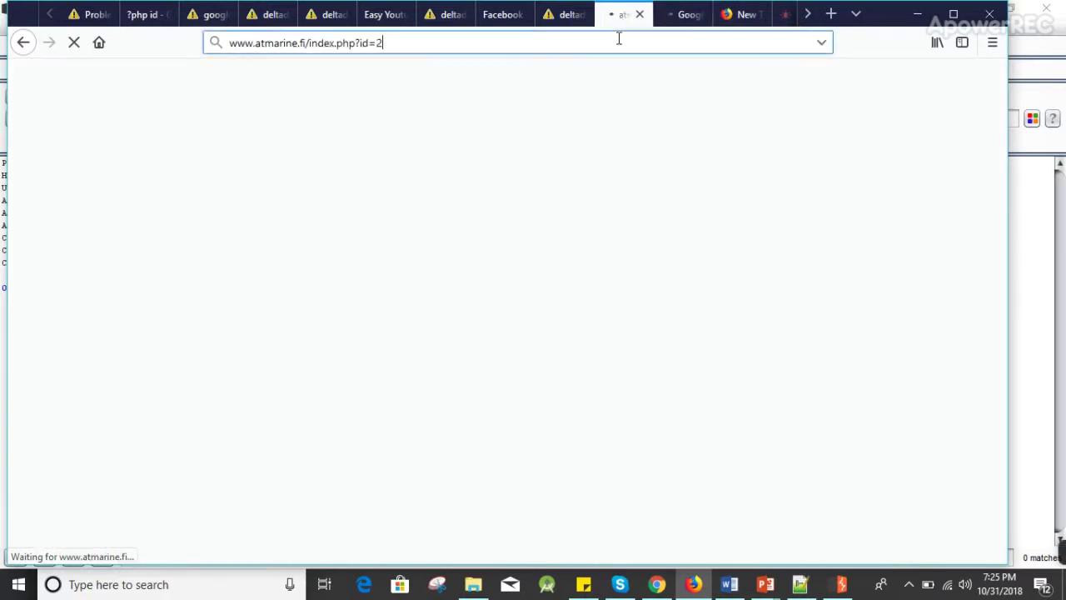
pyautogui.click(619, 39)
pyautogui.write('goo')
pyautogui.press('Return')
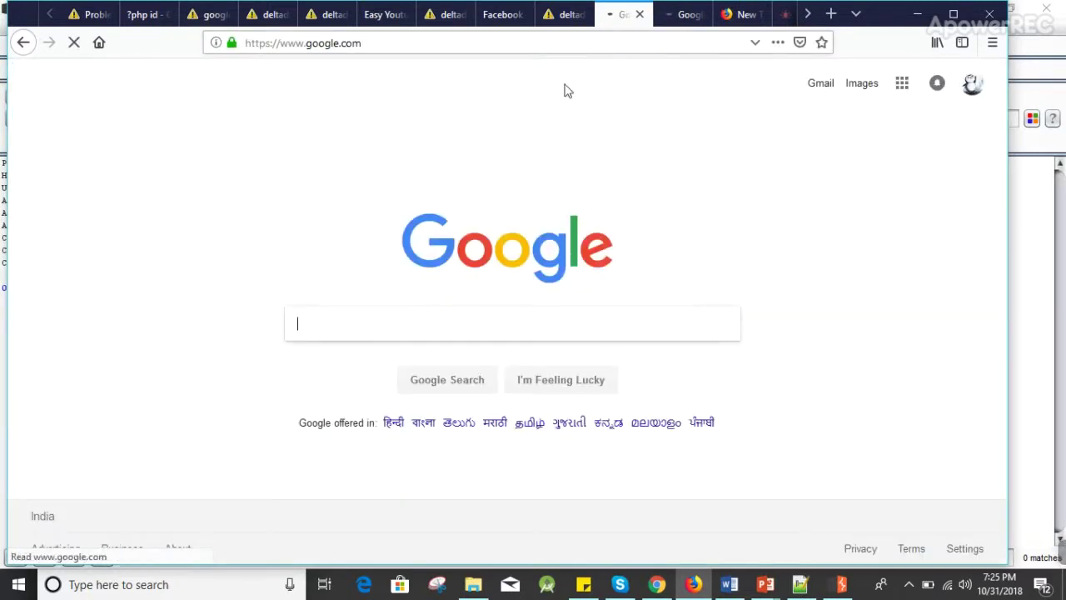
pyautogui.write('wittyte')
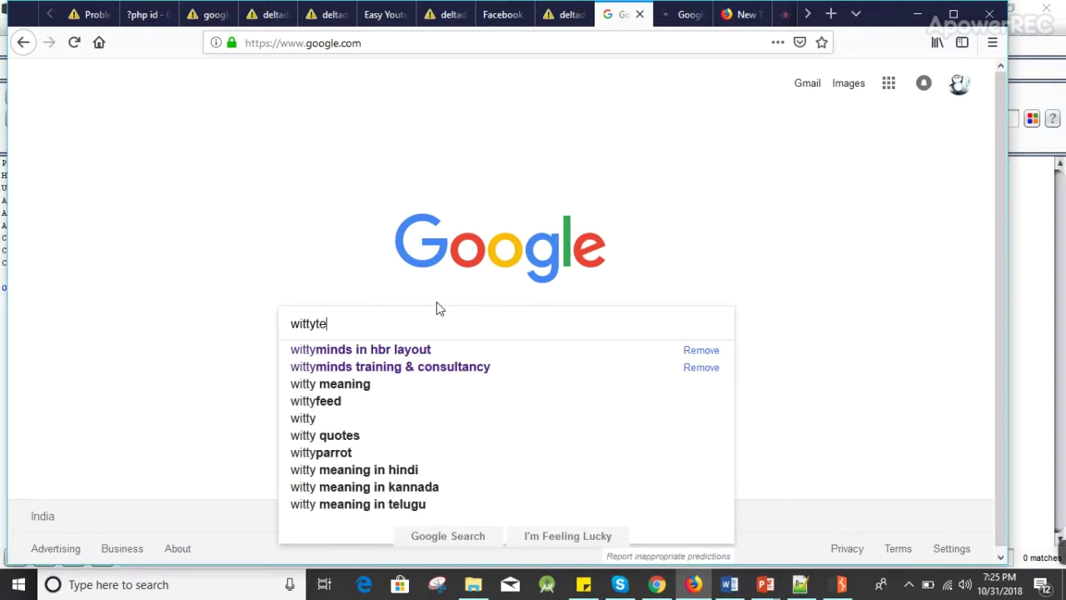
pyautogui.write('ch.in')
pyautogui.press('Return')
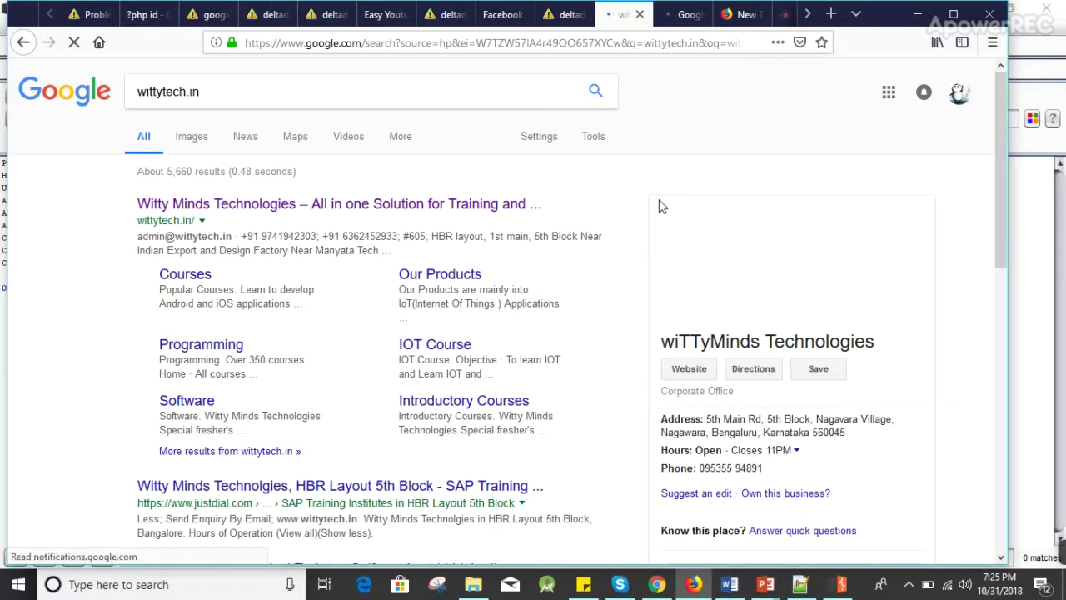
# Step: Turn off request interception in Burp Suite's proxy, and load wittytech.in again in Firefox
pyautogui.click(673, 14)
pyautogui.click(373, 48)
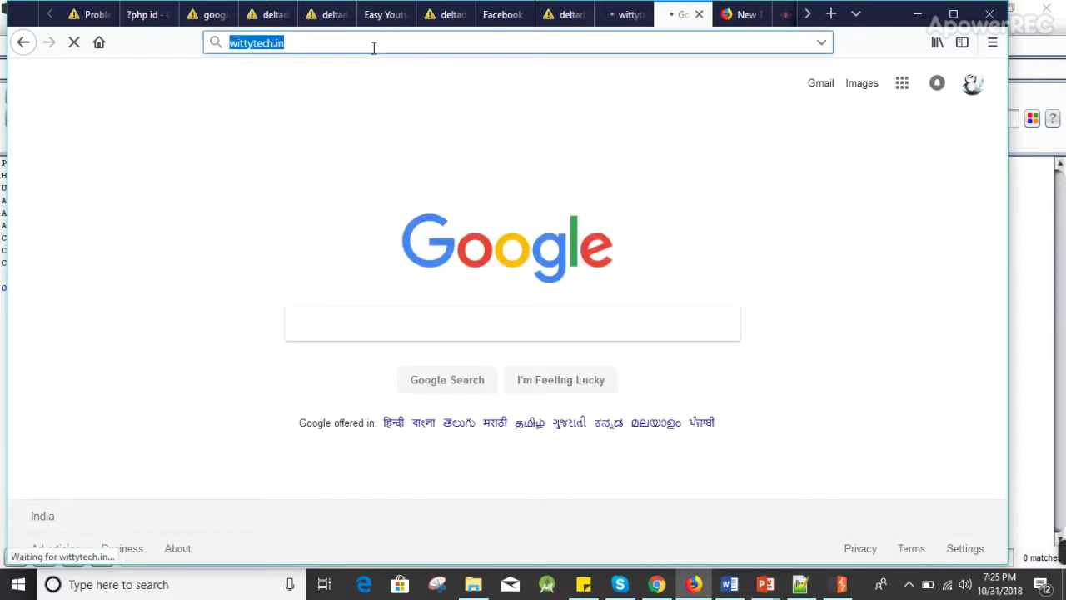
pyautogui.click(839, 584)
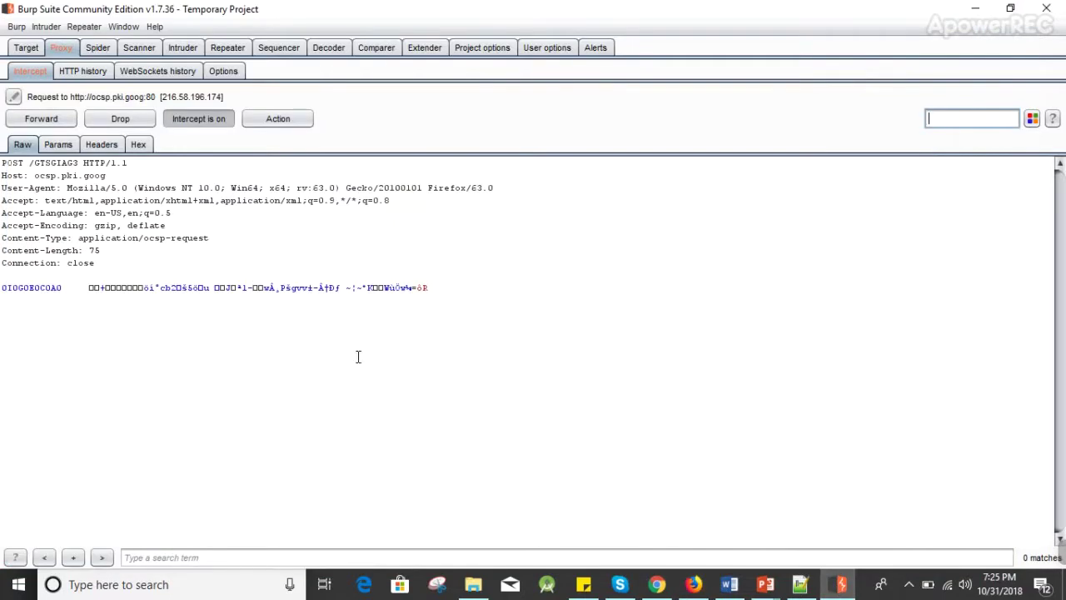
pyautogui.click(199, 118)
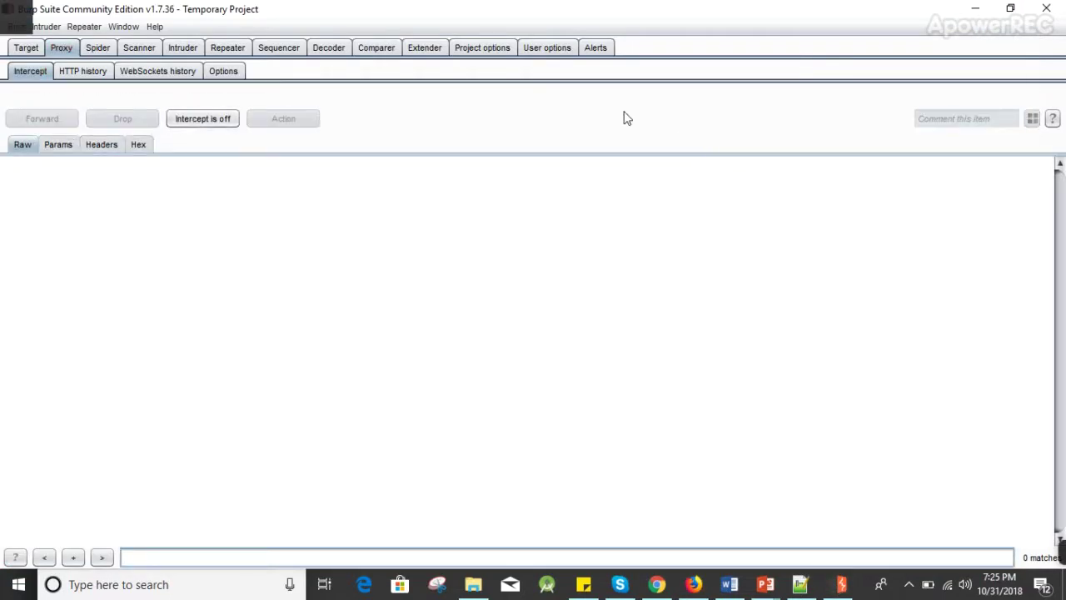
pyautogui.hotkey('alt', 'Tab')
pyautogui.click(571, 38)
pyautogui.press('Return')
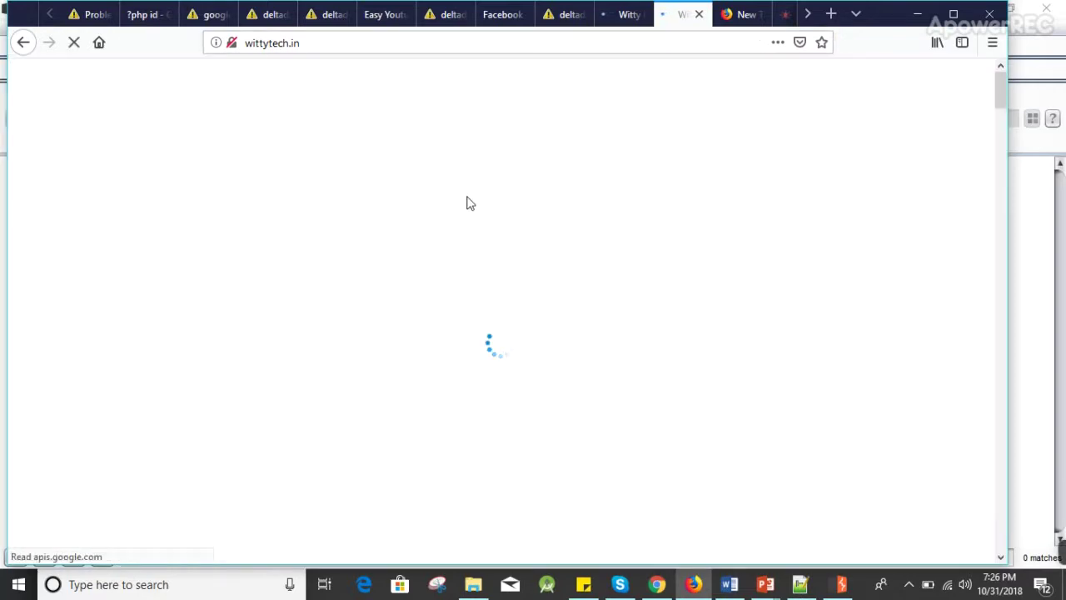
# Step: Check Burp Suite's proxy, return to Firefox and open the Register Now page of the wittytech.in site
pyautogui.hotkey('alt', 'Tab')
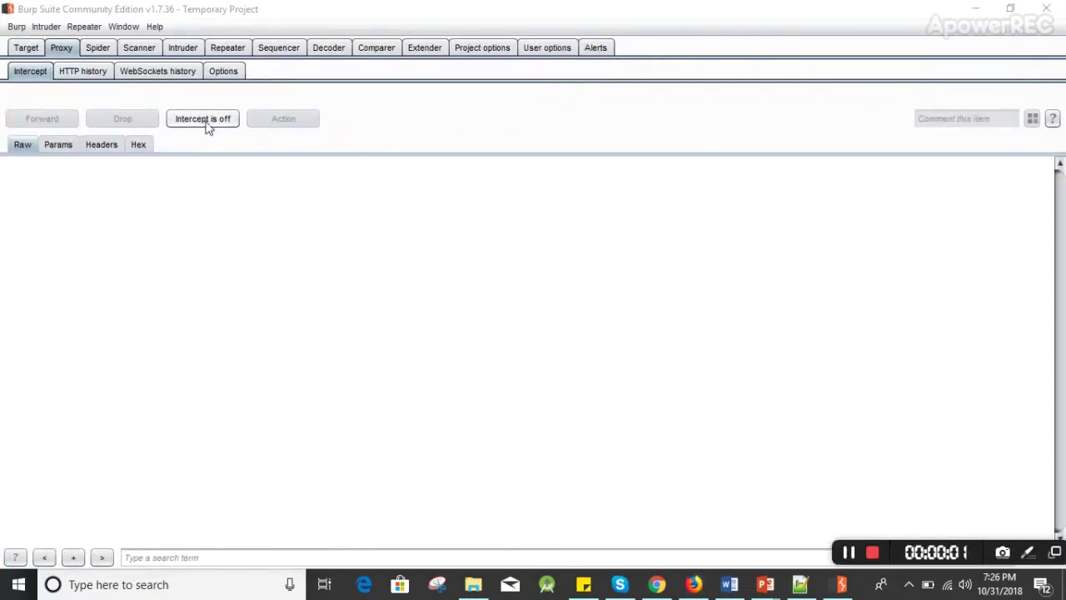
pyautogui.click(694, 583)
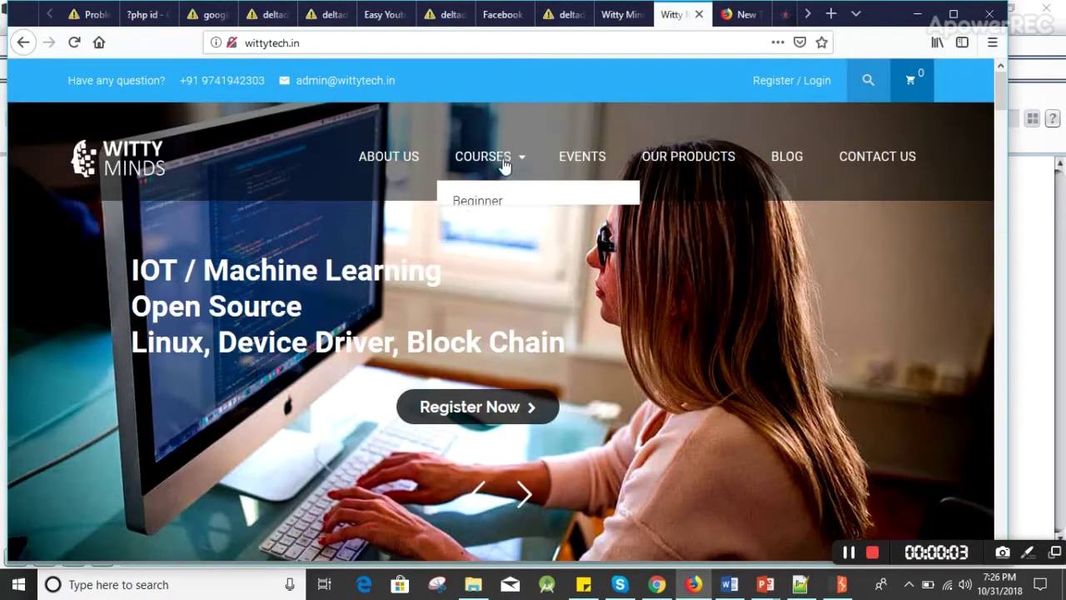
pyautogui.click(519, 410)
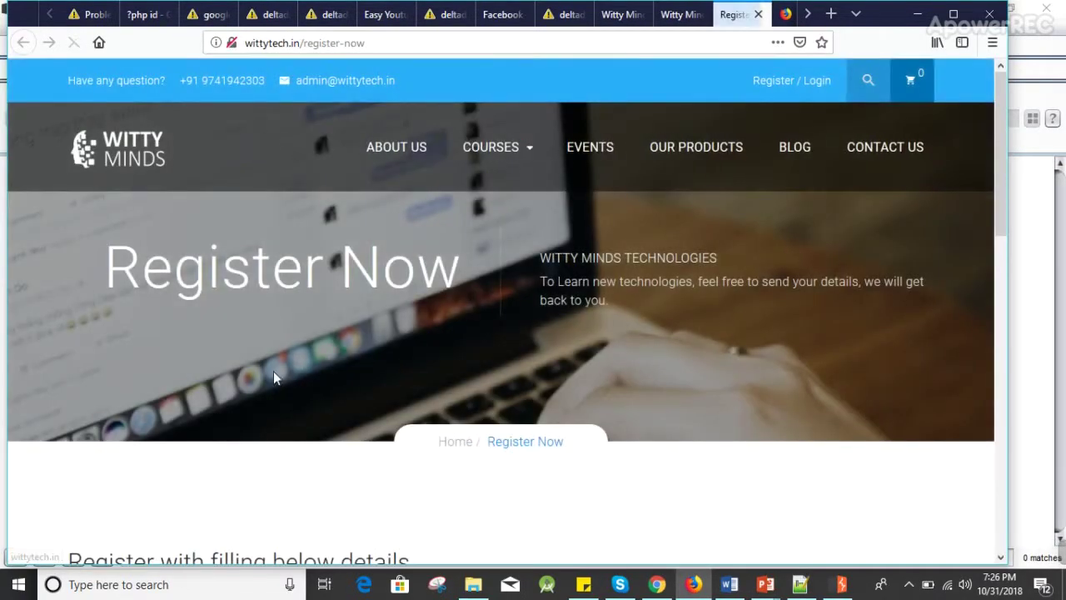
pyautogui.scroll(-5, 283, 384)
pyautogui.scroll(5, 291, 398)
pyautogui.scroll(-5, 211, 320)
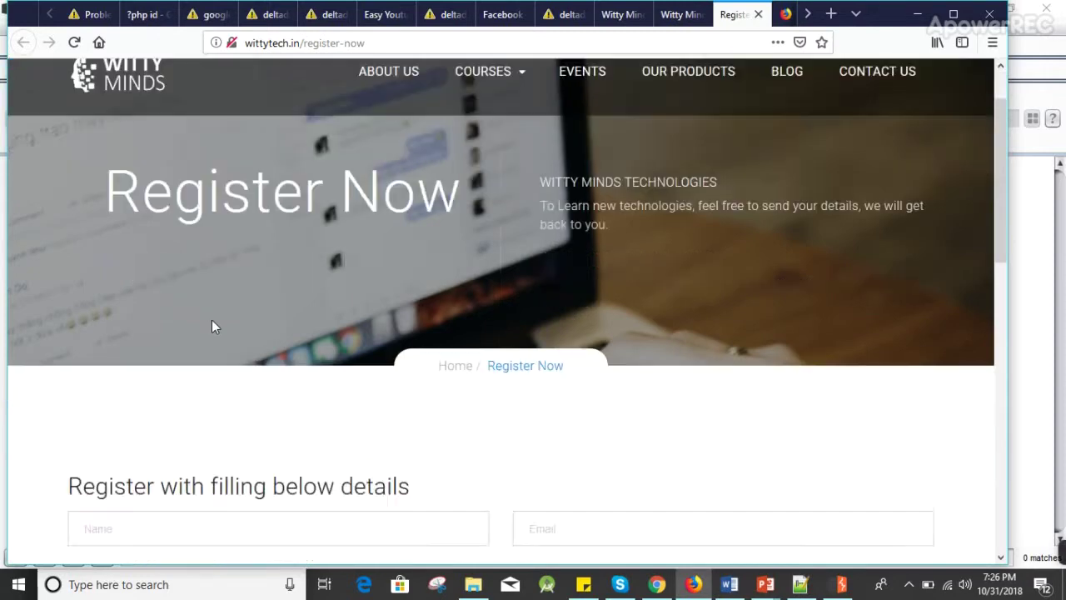
# Step: Fill in the registrant's name, e-mail address and phone number in the registration form, with bangalore as the location
pyautogui.click(182, 133)
pyautogui.click(175, 153)
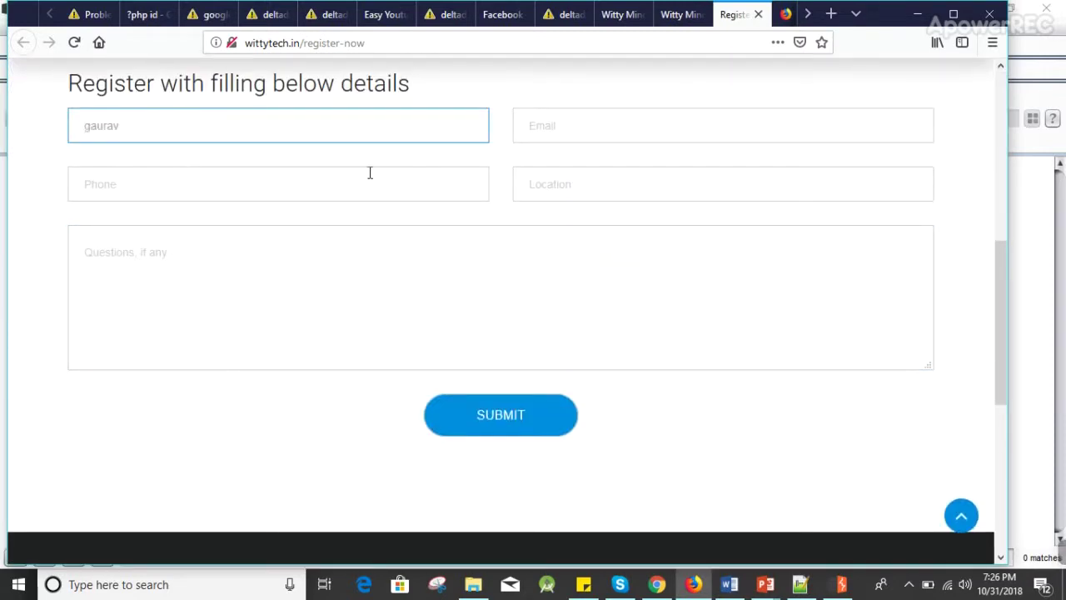
pyautogui.click(607, 125)
pyautogui.click(571, 155)
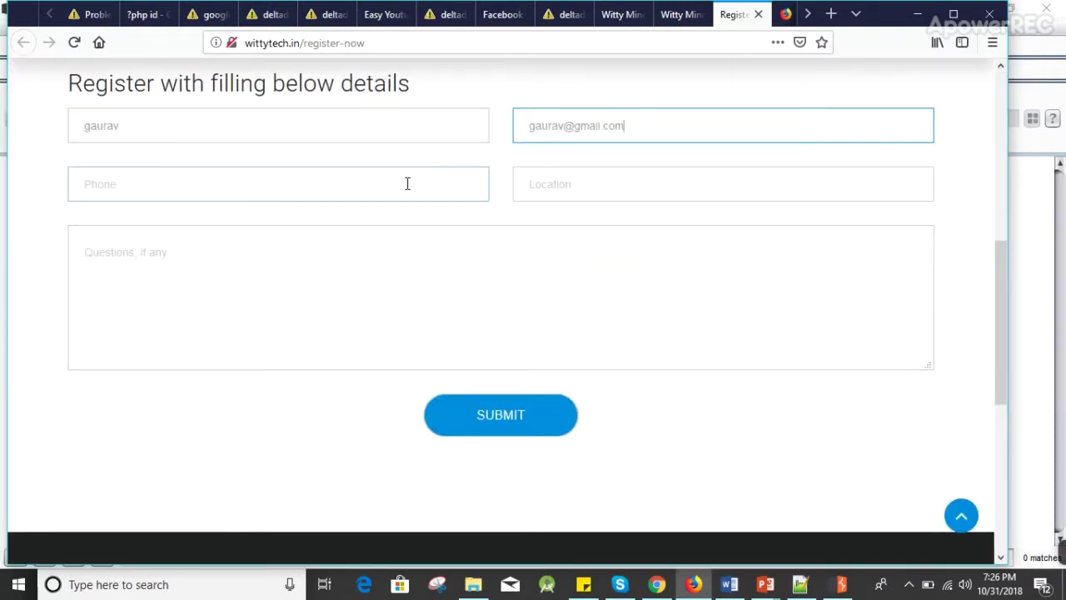
pyautogui.click(407, 182)
pyautogui.click(319, 215)
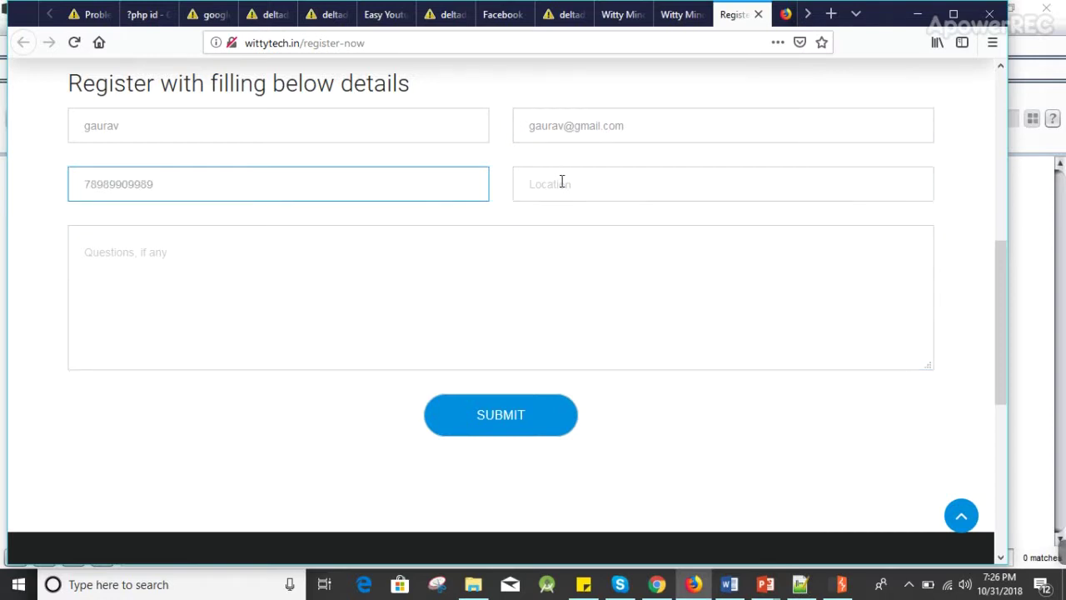
pyautogui.click(563, 182)
pyautogui.click(561, 214)
pyautogui.click(564, 126)
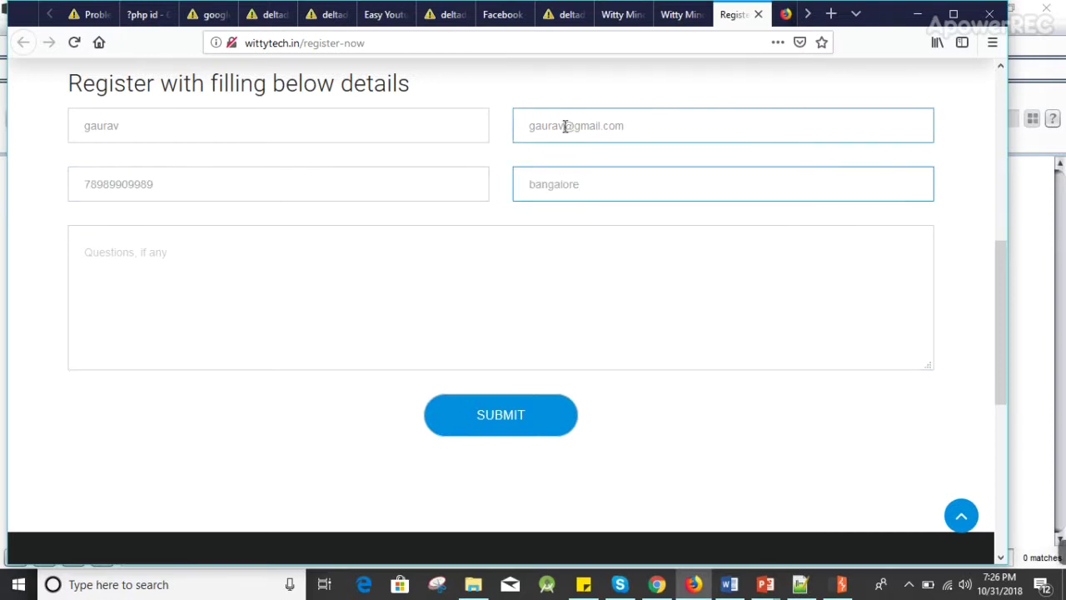
pyautogui.write('.test')
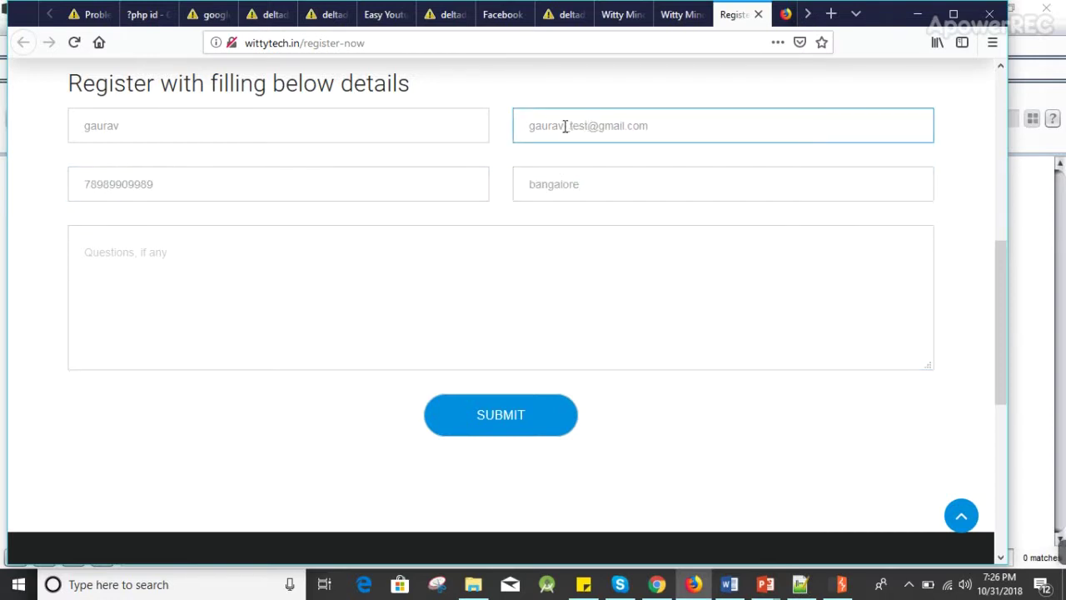
# Step: Enter "This is Test Form." as the question and submit the registration form
pyautogui.click(301, 265)
pyautogui.write('This is Test Form.')
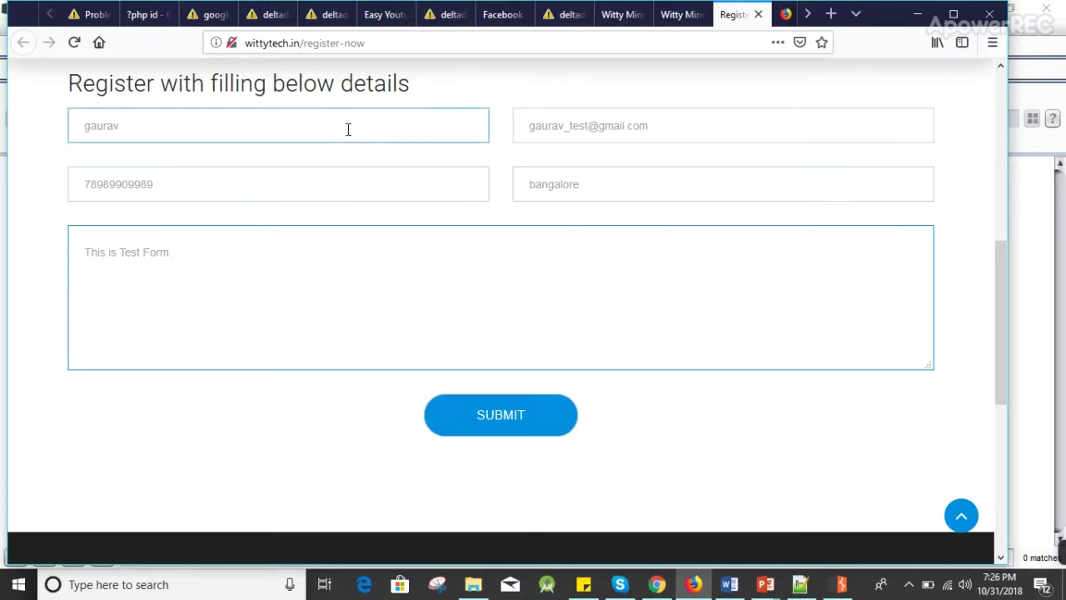
pyautogui.click(496, 420)
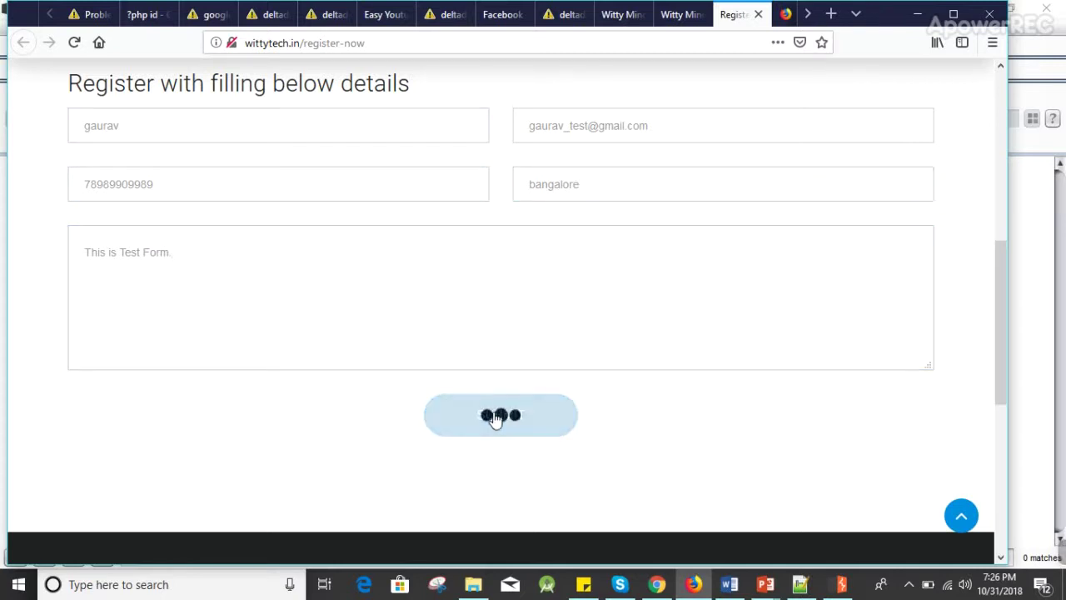
# Step: Switch to Burp Suite, turn request interception on and open the proxy's HTTP history
pyautogui.click(841, 584)
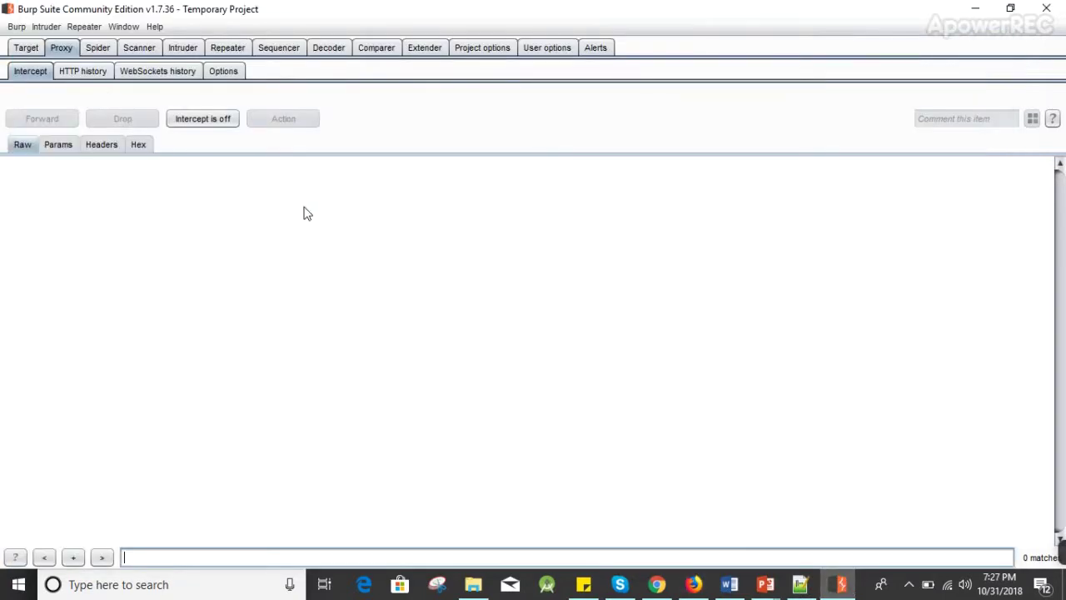
pyautogui.click(212, 121)
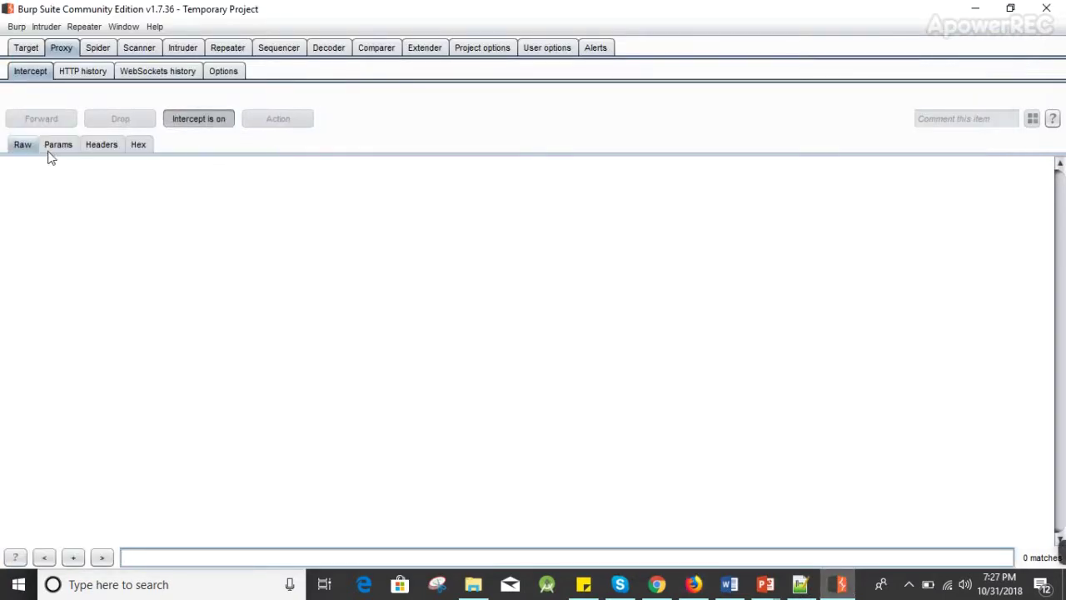
pyautogui.click(85, 72)
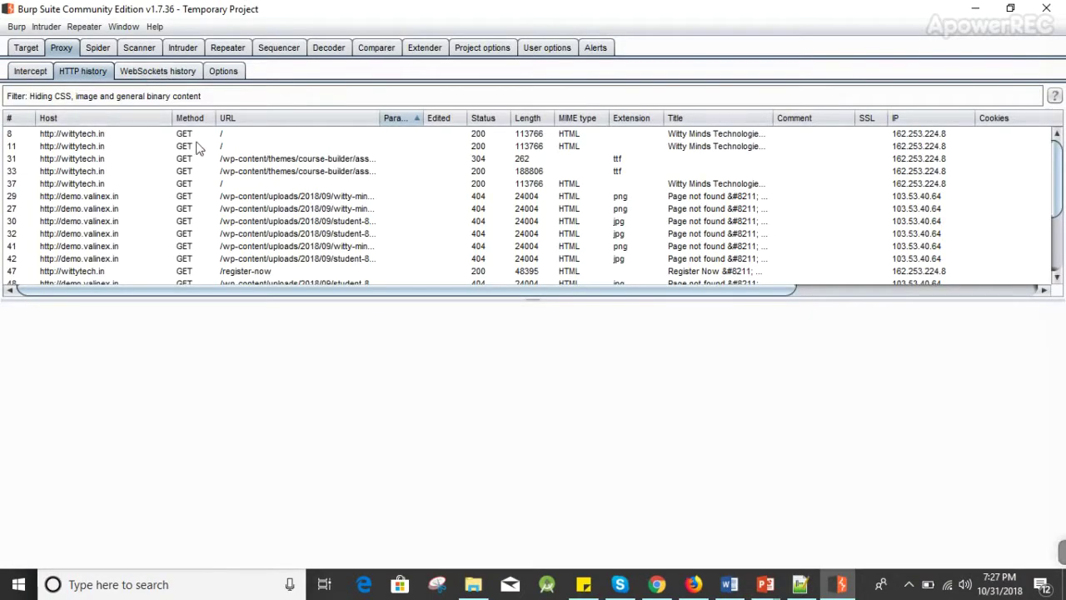
# Step: Look through the proxy's WebSockets history and options and the Spider controls, and return to the HTTP history
pyautogui.click(157, 71)
pyautogui.click(82, 71)
pyautogui.click(97, 48)
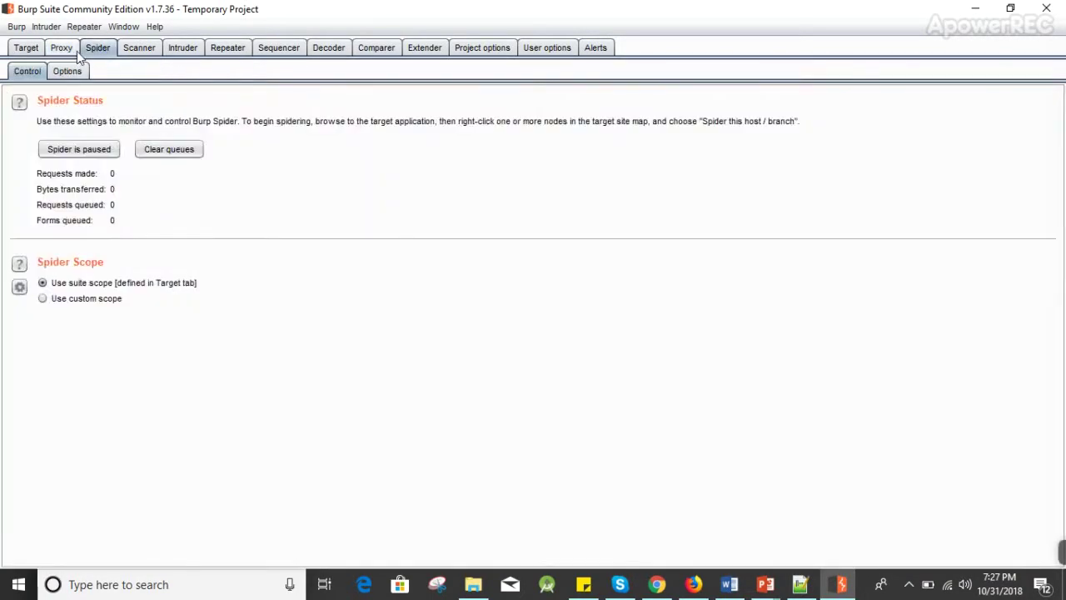
pyautogui.click(62, 48)
pyautogui.click(33, 71)
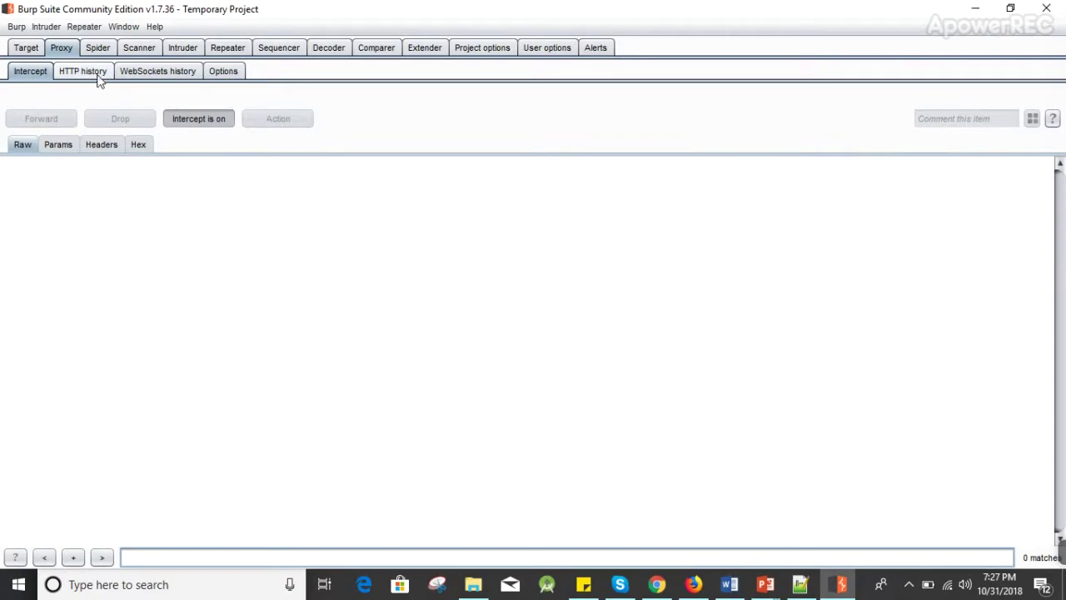
pyautogui.click(96, 73)
pyautogui.click(140, 72)
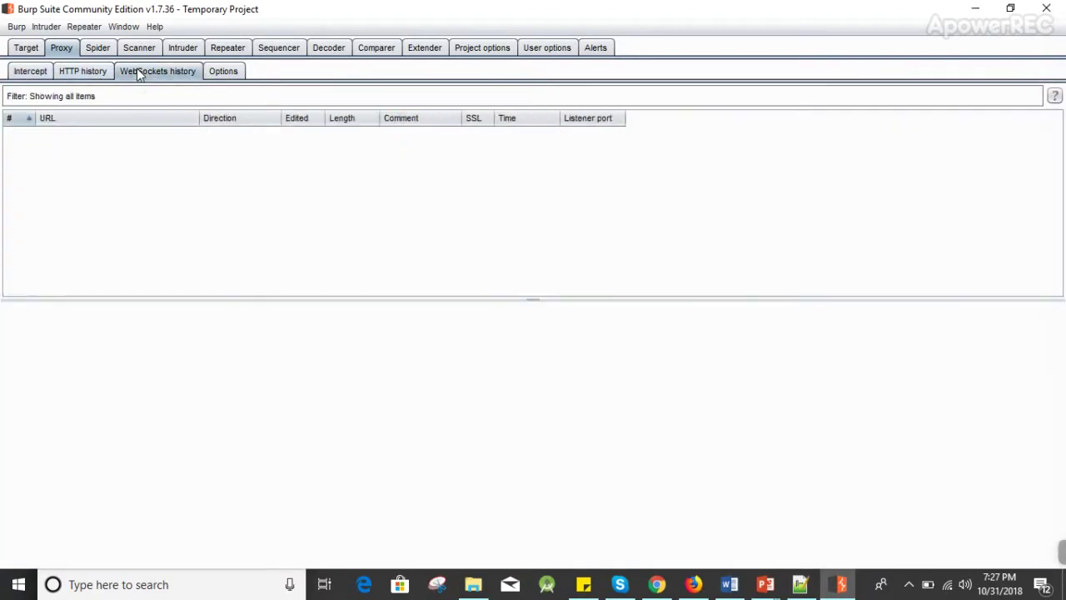
pyautogui.click(209, 73)
pyautogui.click(157, 71)
pyautogui.click(83, 71)
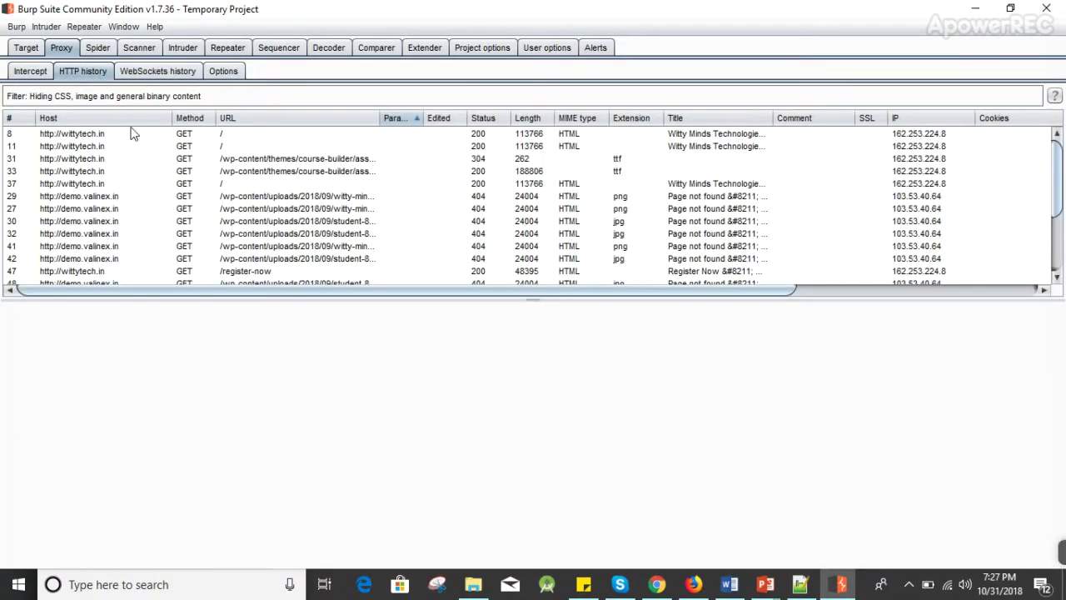
# Step: Open the first wittytech.in GET request from the HTTP history and examine its raw text, parameters, headers and hex
pyautogui.doubleClick(120, 136)
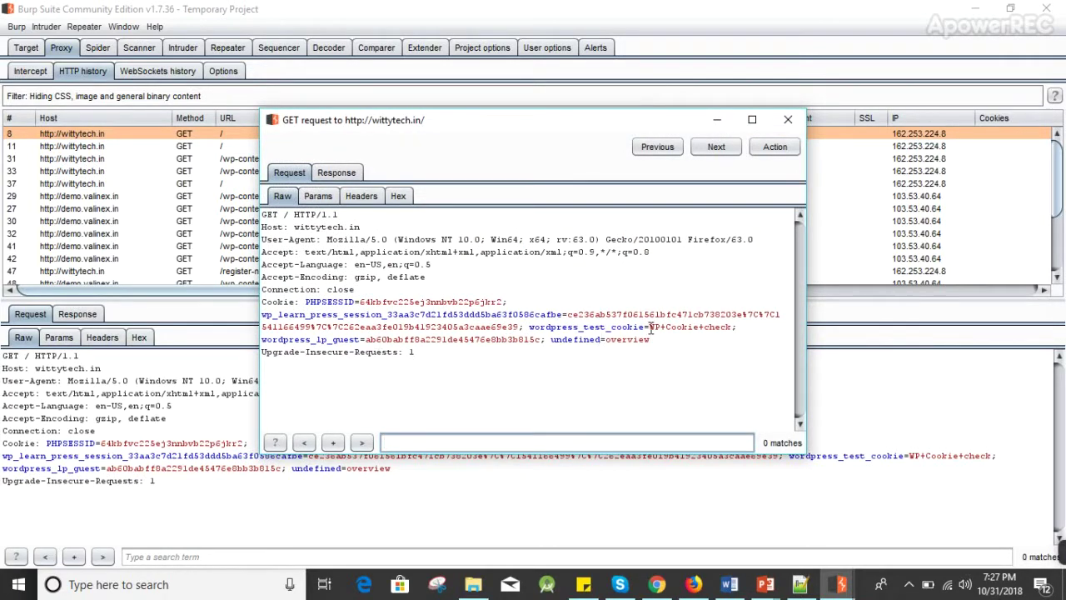
pyautogui.click(318, 196)
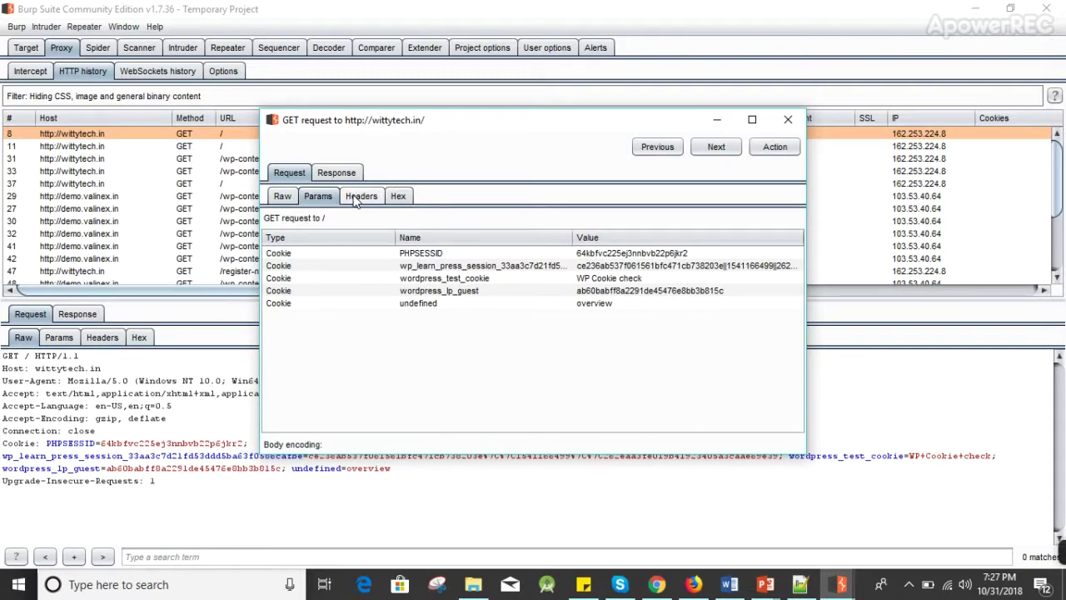
pyautogui.click(360, 197)
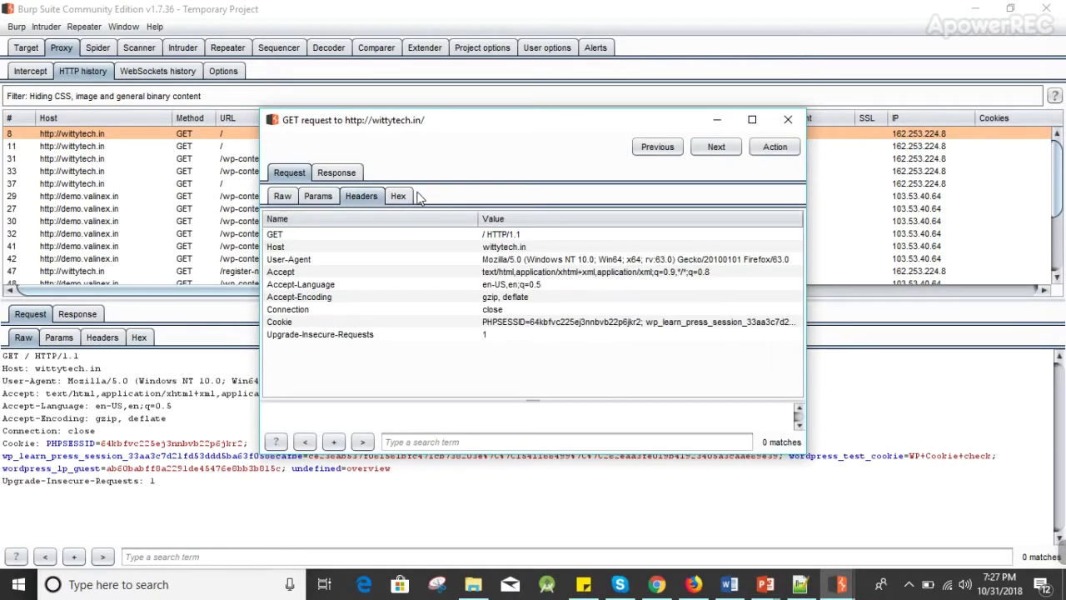
pyautogui.click(398, 195)
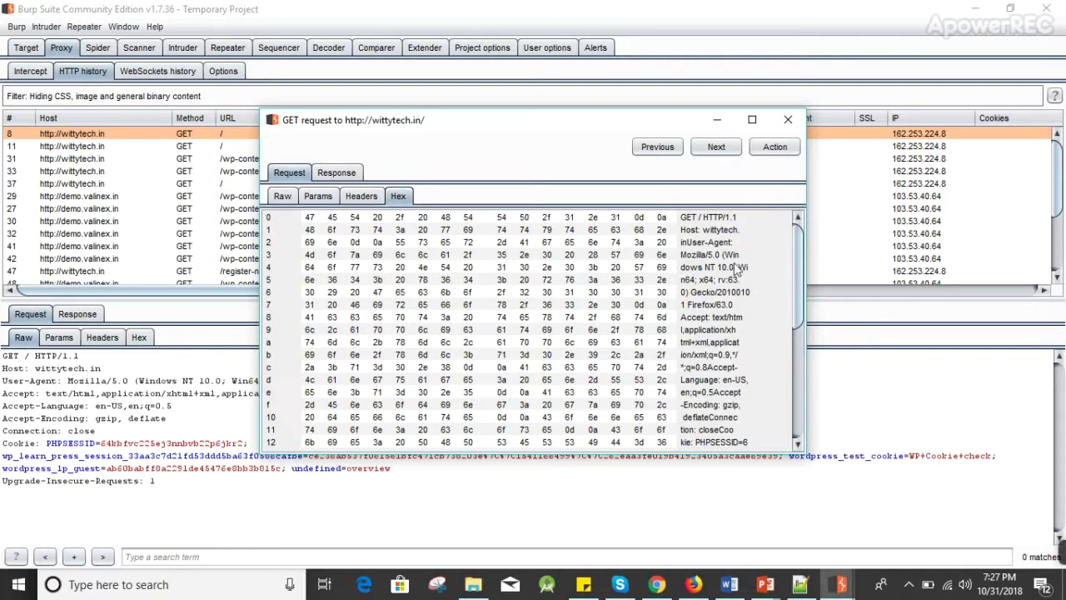
pyautogui.scroll(-4, 737, 276)
pyautogui.scroll(-1, 737, 276)
pyautogui.scroll(5, 737, 398)
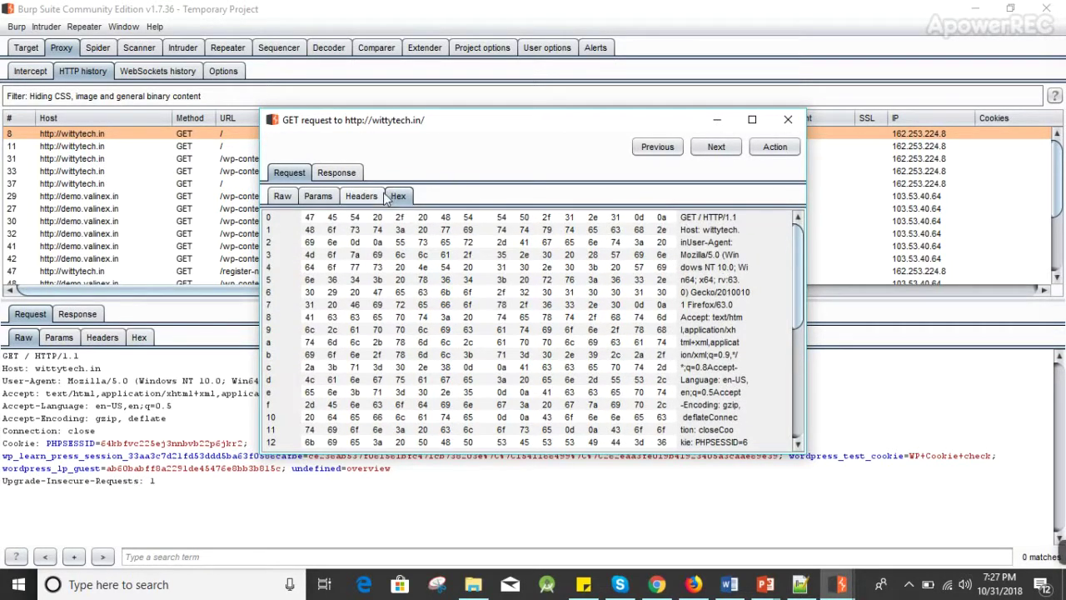
pyautogui.click(365, 198)
pyautogui.click(317, 196)
# Step: Read through the raw response to the wittytech.in GET request and close its separate window
pyautogui.click(336, 172)
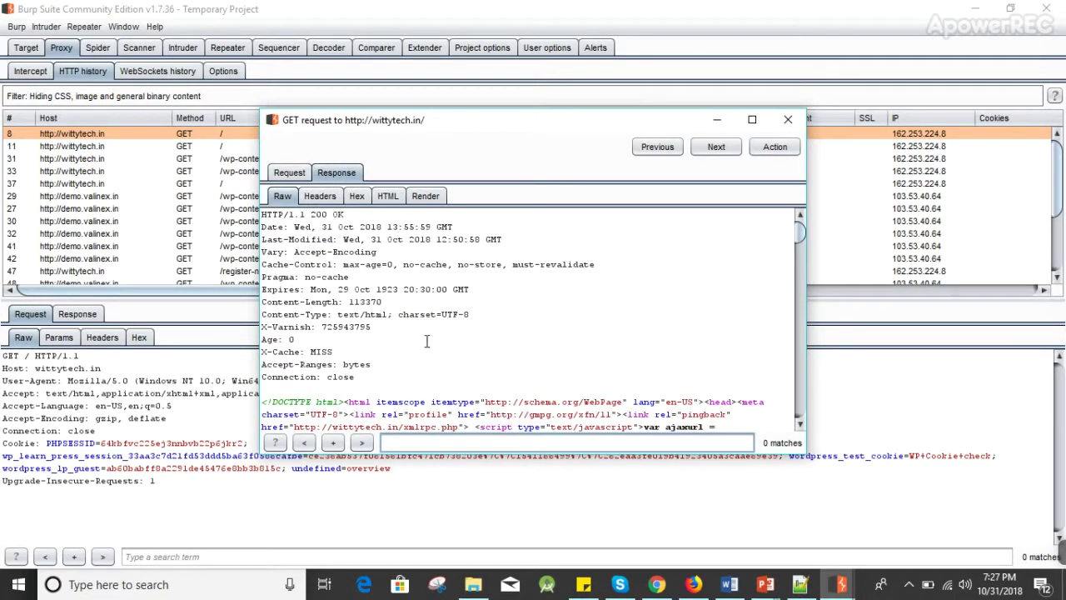
pyautogui.scroll(-3, 444, 364)
pyautogui.scroll(-2, 484, 295)
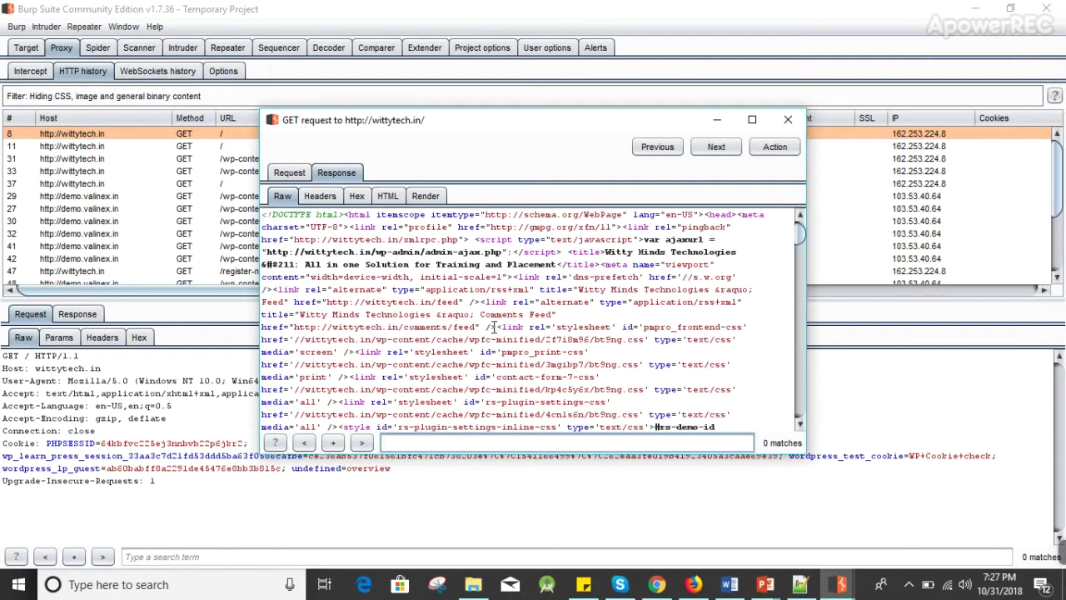
pyautogui.scroll(-4, 500, 308)
pyautogui.scroll(-9, 503, 322)
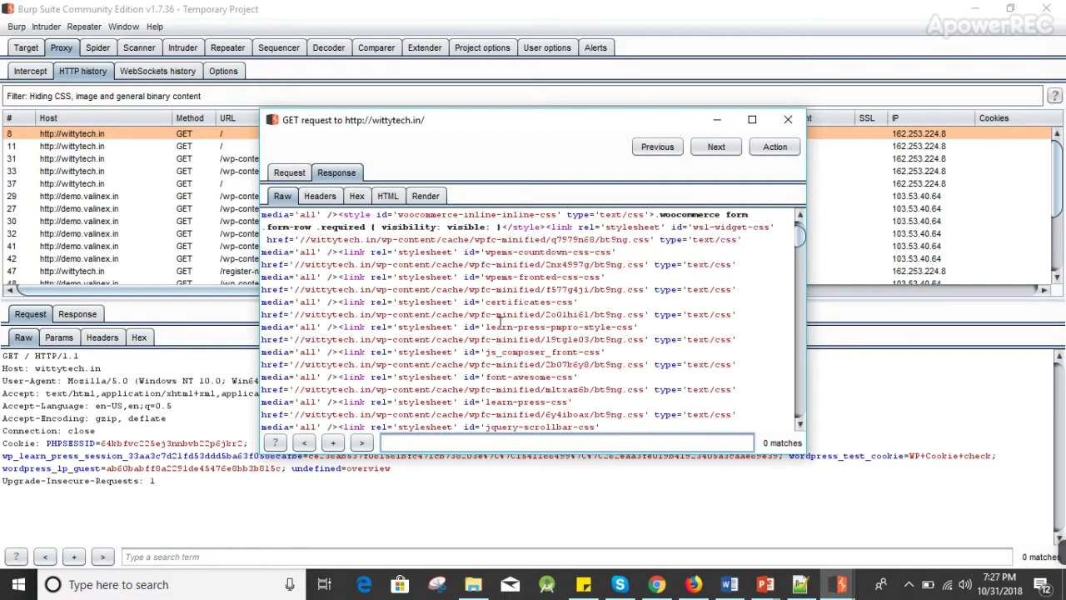
pyautogui.scroll(-10, 511, 300)
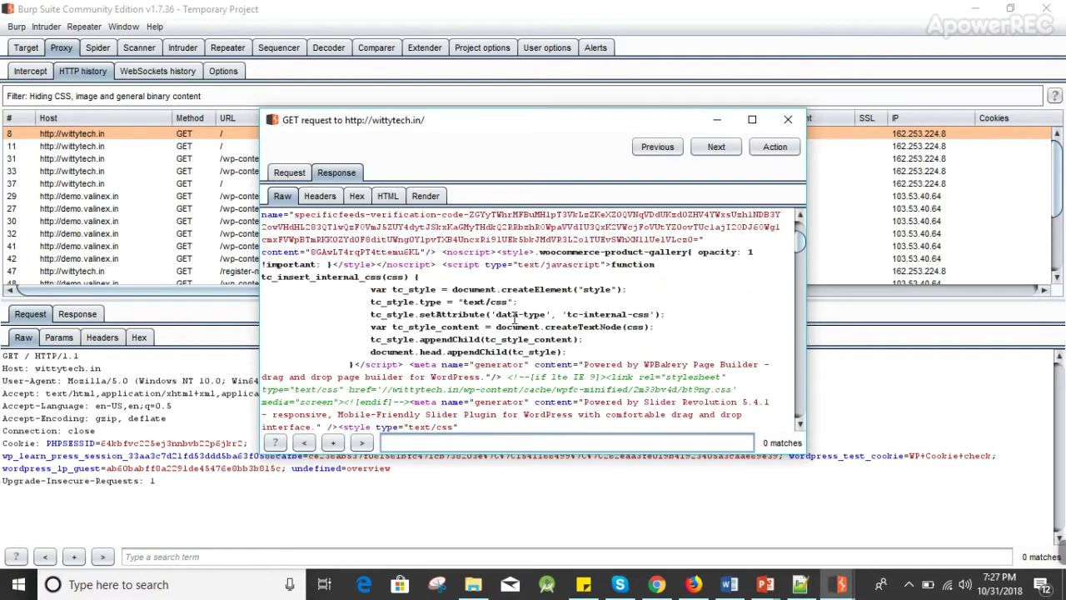
pyautogui.click(788, 120)
# Step: Examine the parameters, headers and hex of the selected wittytech.in request below the HTTP history list
pyautogui.click(60, 337)
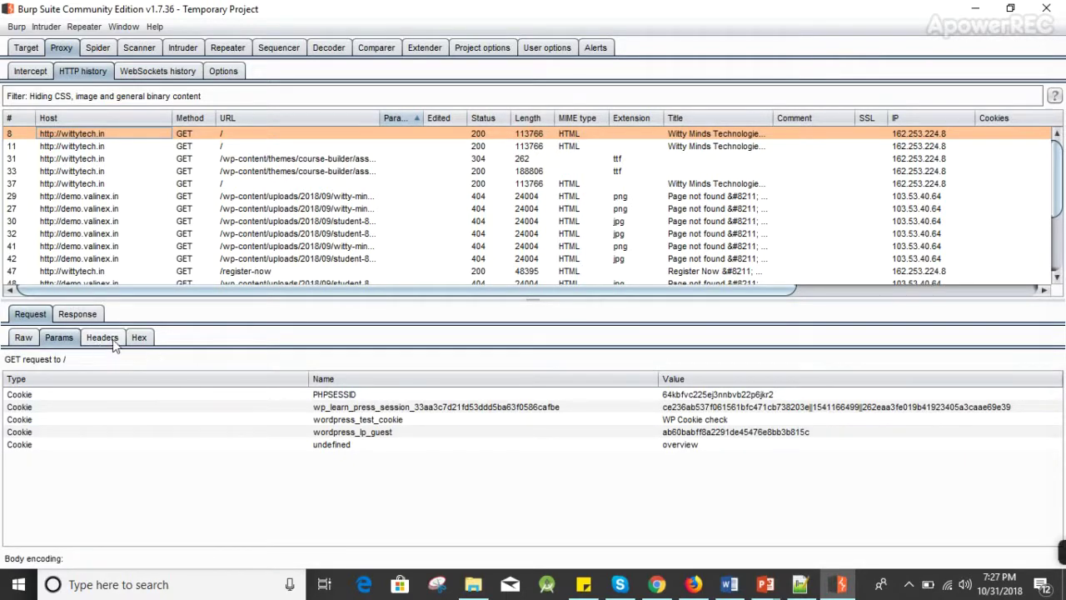
pyautogui.click(102, 338)
pyautogui.click(139, 338)
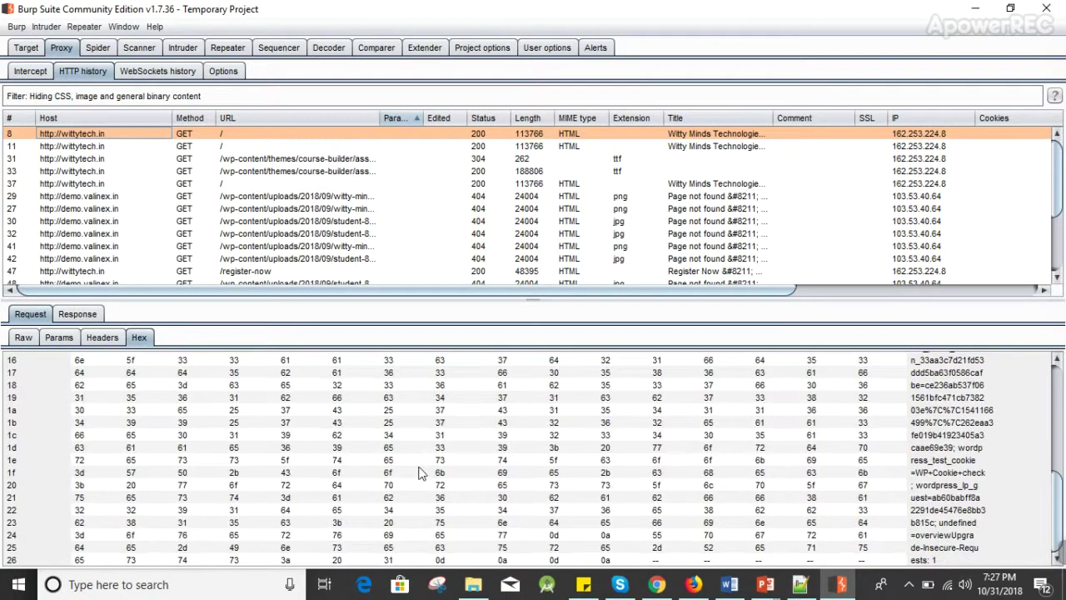
pyautogui.scroll(5, 967, 445)
pyautogui.scroll(-5, 967, 446)
pyautogui.scroll(5, 941, 468)
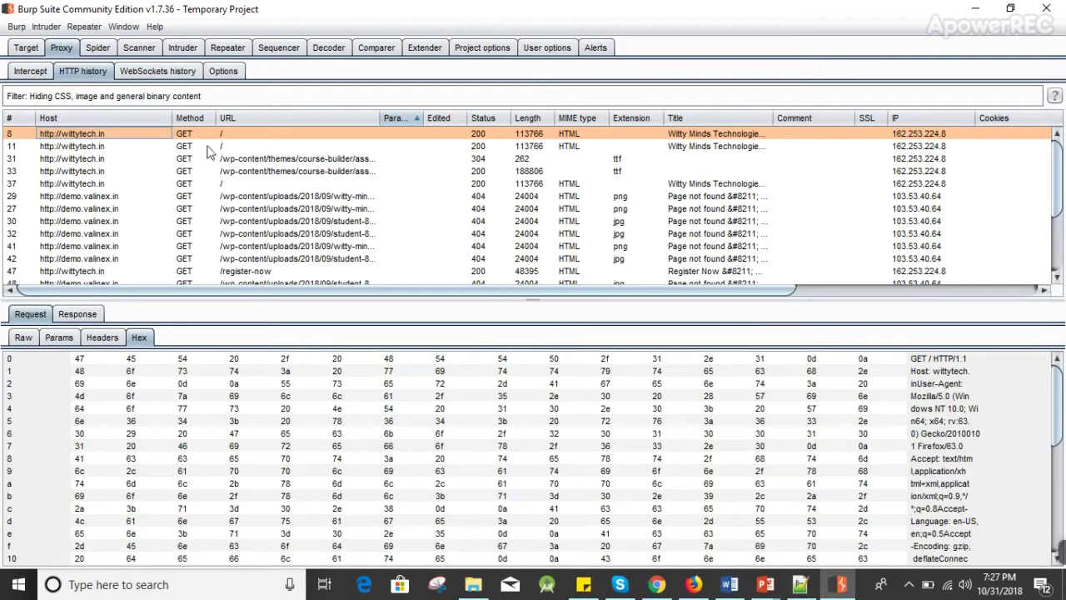
# Step: Open the contact-form-7 POST request from the HTTP history and examine the submitted registration fields, including the location, in its raw text
pyautogui.scroll(-3, 401, 175)
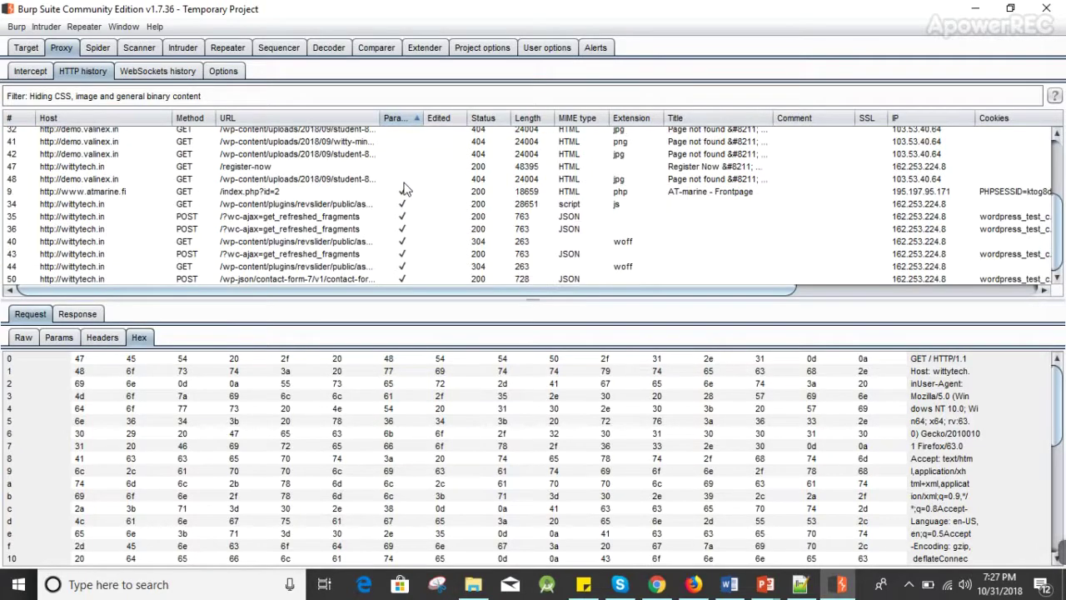
pyautogui.click(271, 281)
pyautogui.doubleClick(270, 282)
pyautogui.scroll(-4, 479, 318)
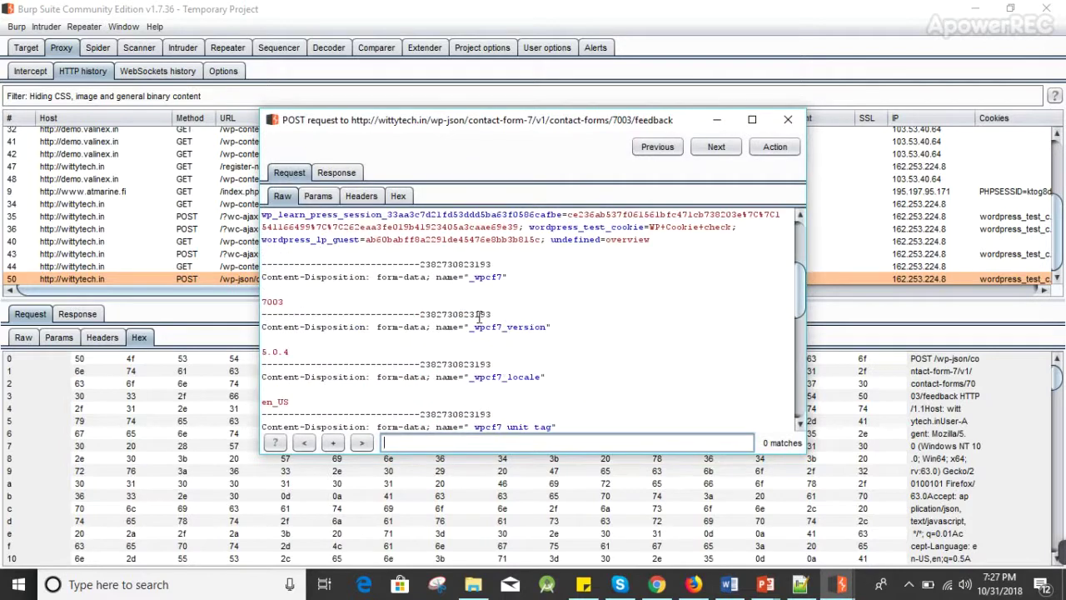
pyautogui.scroll(-2, 479, 318)
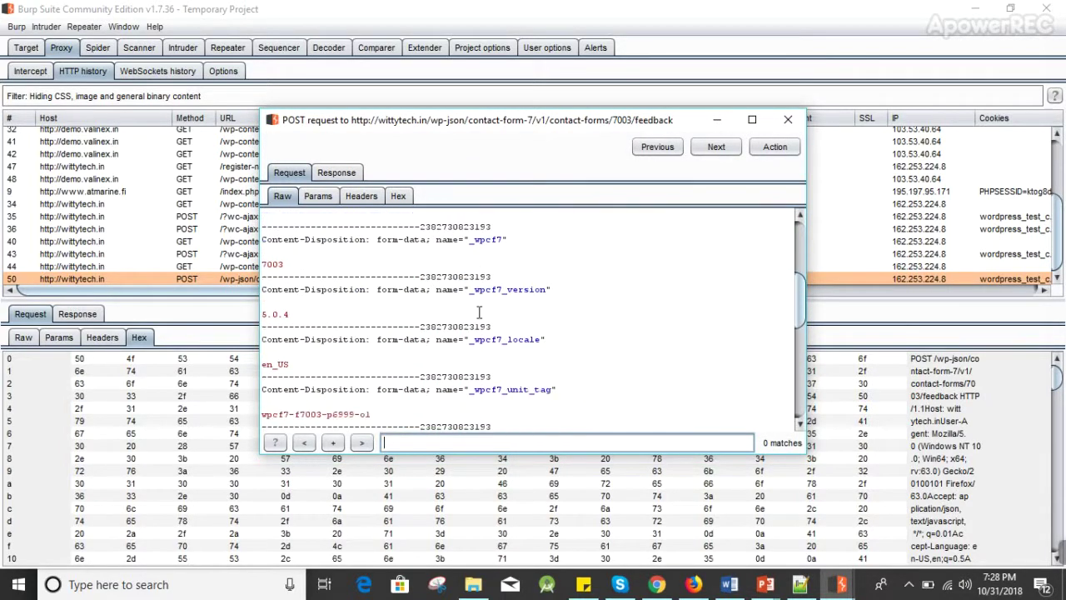
pyautogui.scroll(-7, 491, 329)
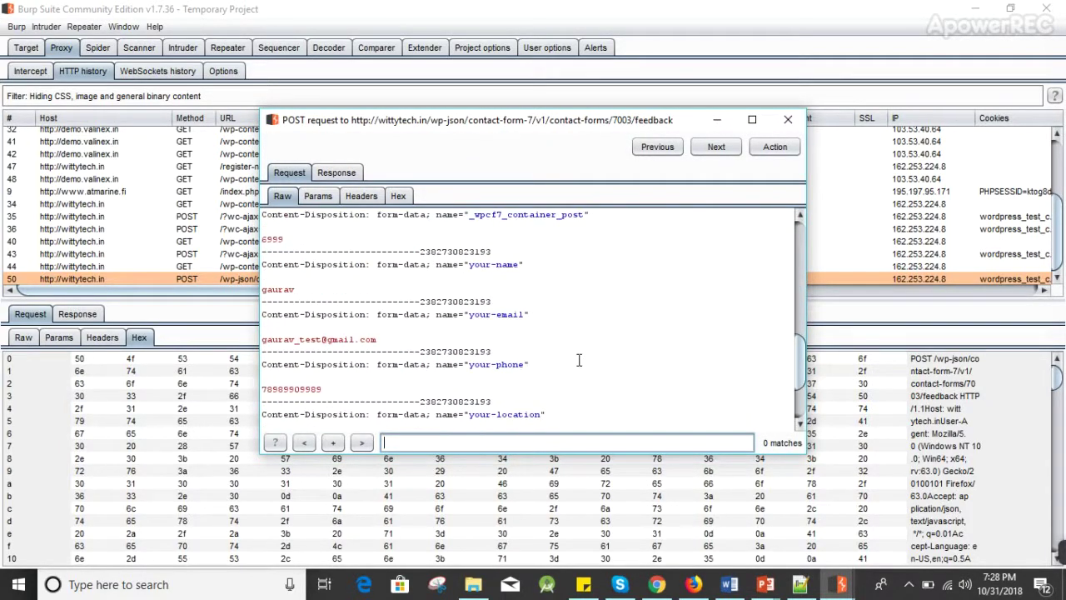
pyautogui.doubleClick(312, 340)
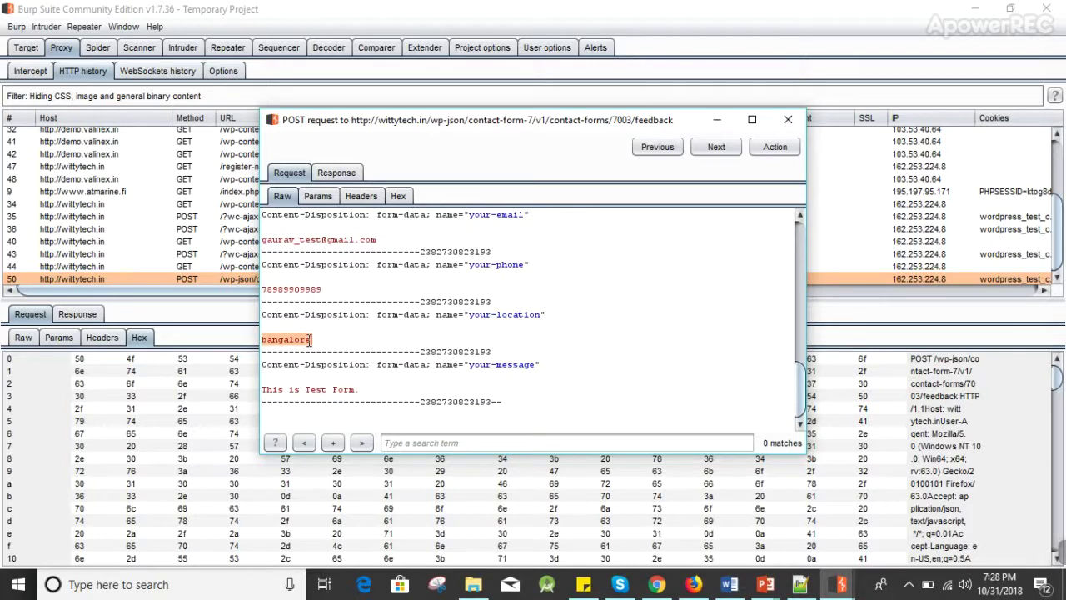
# Step: Highlight the submitted phone, e-mail and location values in the raw text of the contact-form-7 POST request
pyautogui.doubleClick(307, 289)
pyautogui.click(323, 239)
pyautogui.moveTo(323, 239); pyautogui.dragTo(283, 239)
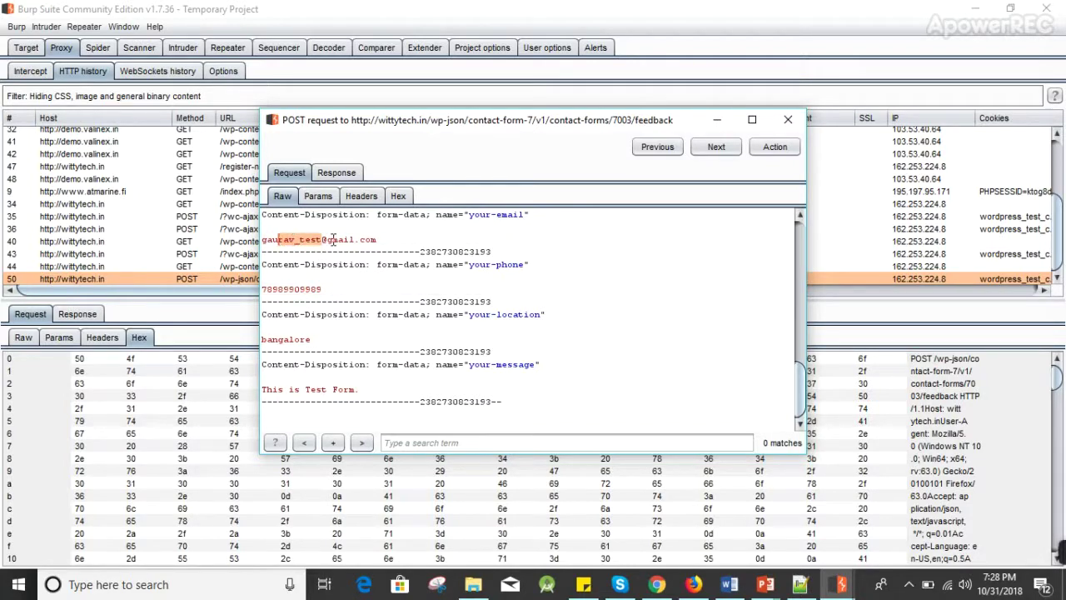
pyautogui.moveTo(376, 239); pyautogui.dragTo(310, 239)
pyautogui.click(311, 291)
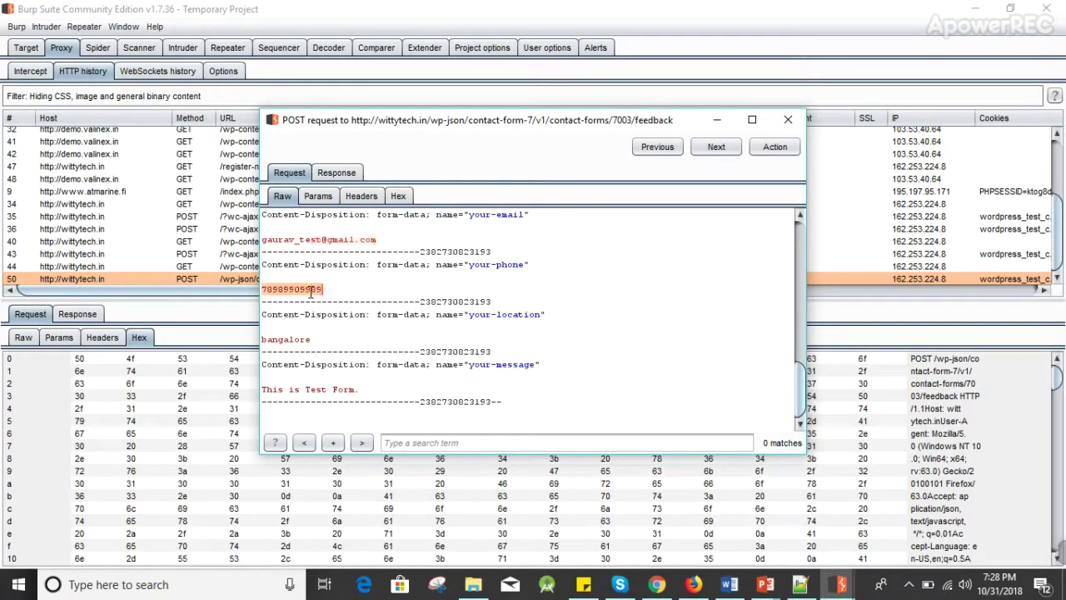
pyautogui.doubleClick(286, 340)
# Step: Review the POST request's remaining form fields and headers, highlighting the register-now part of the Referer, and close its separate window
pyautogui.scroll(4, 407, 327)
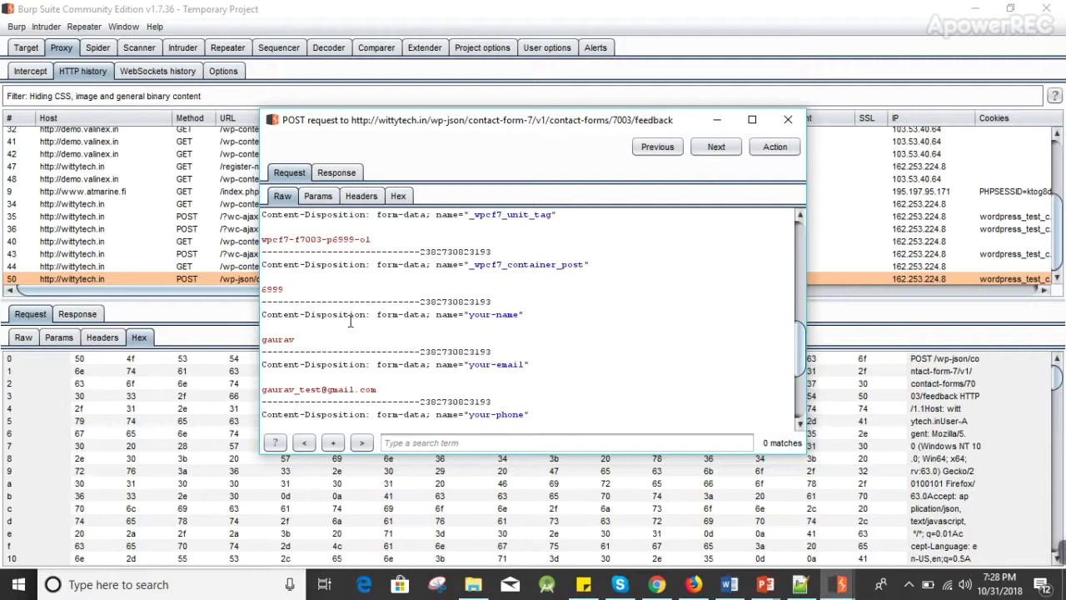
pyautogui.scroll(10, 350, 321)
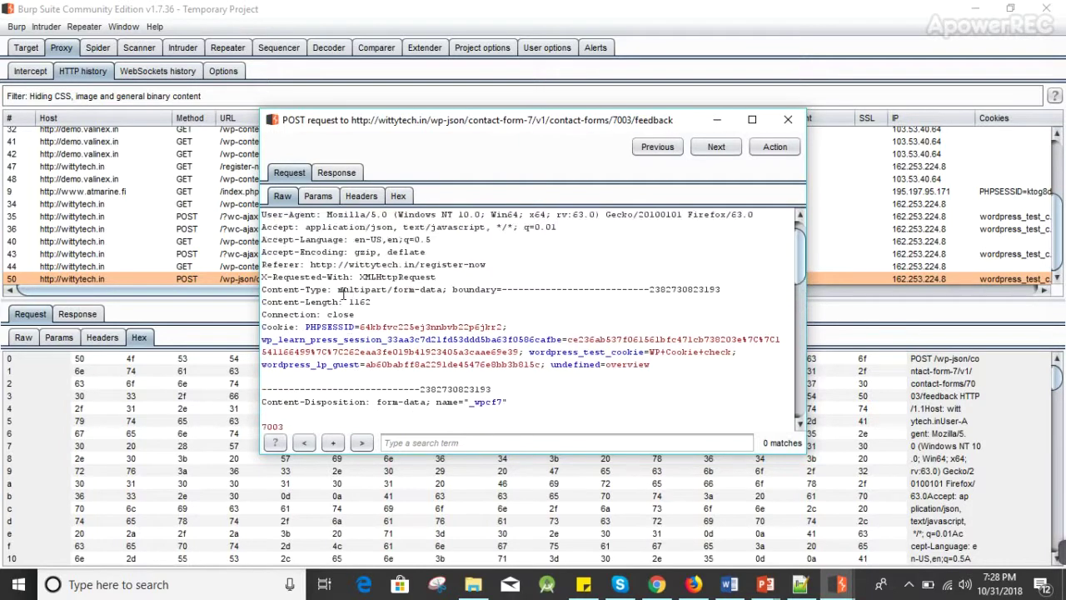
pyautogui.scroll(1, 341, 293)
pyautogui.doubleClick(432, 290)
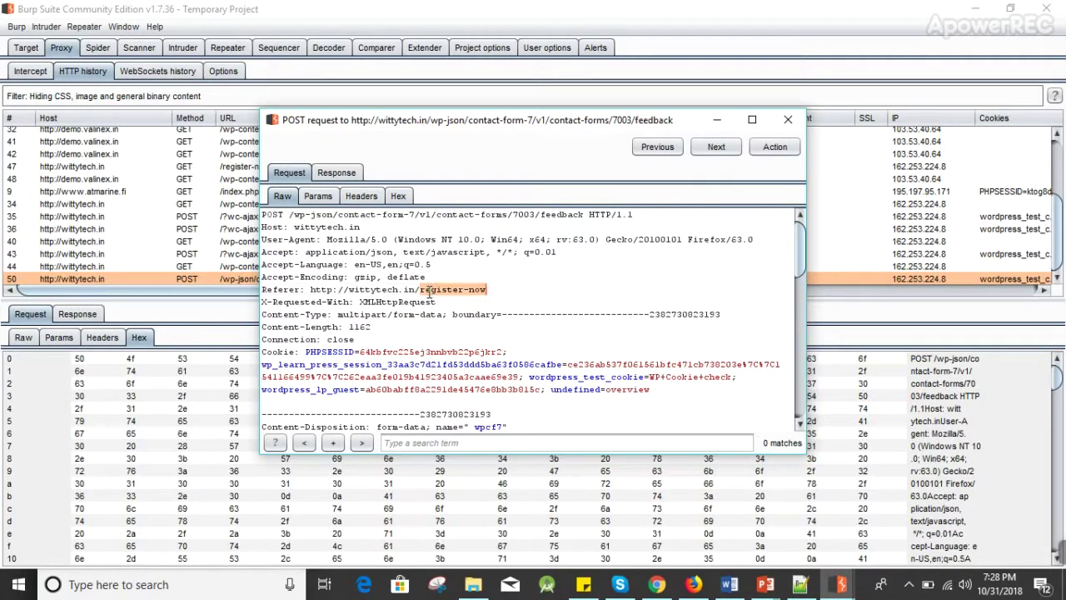
pyautogui.click(429, 264)
pyautogui.scroll(-4, 343, 308)
pyautogui.scroll(-4, 343, 307)
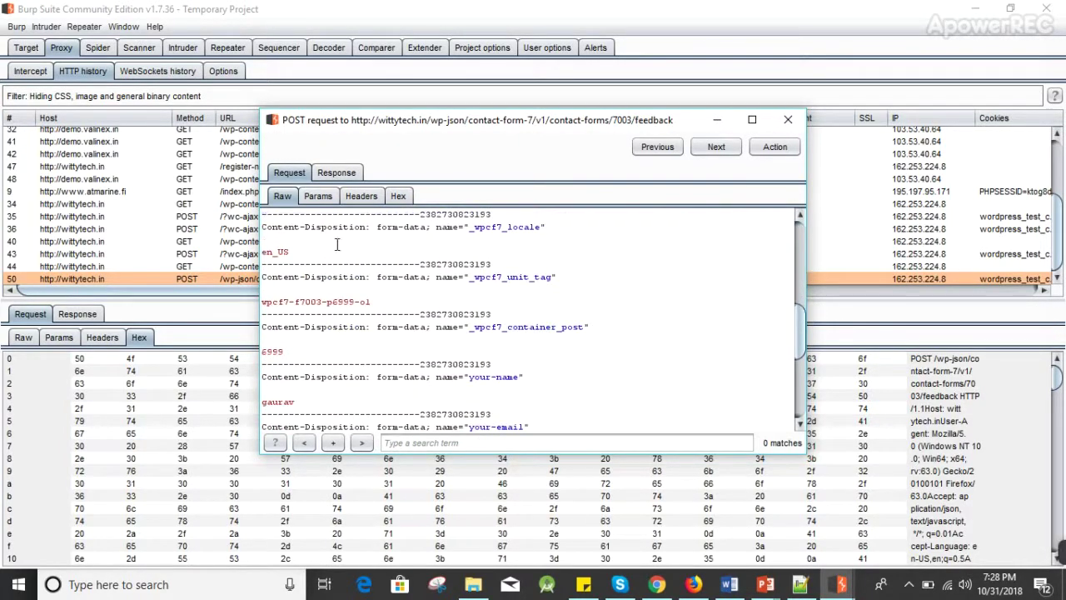
pyautogui.click(788, 121)
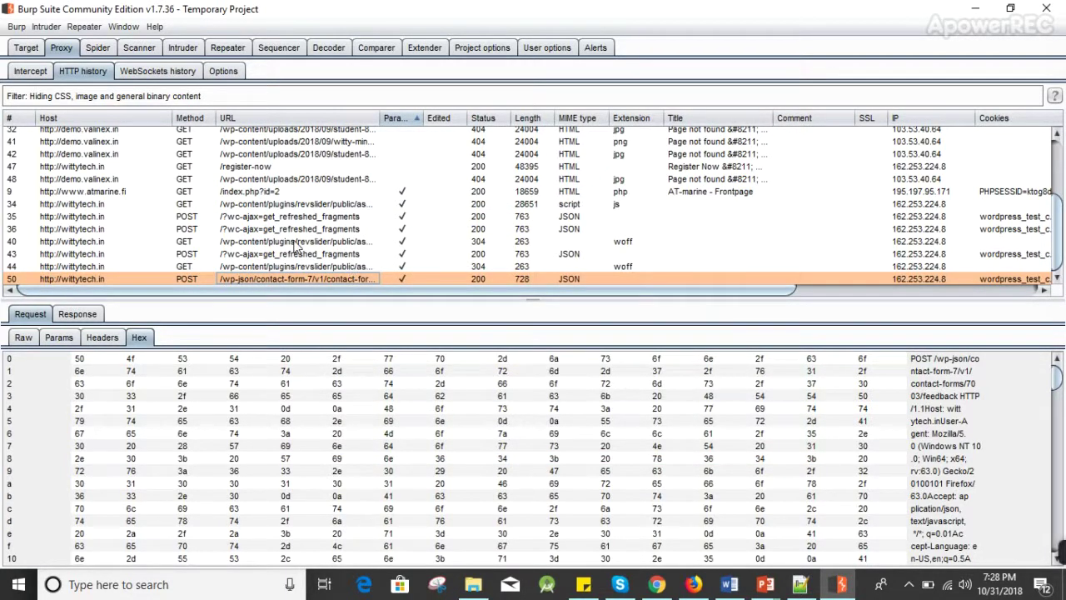
# Step: Open the last revslider font GET request from the HTTP history, examine its raw text and close its separate window
pyautogui.scroll(1, 67, 250)
pyautogui.scroll(-1, 87, 246)
pyautogui.click(90, 230)
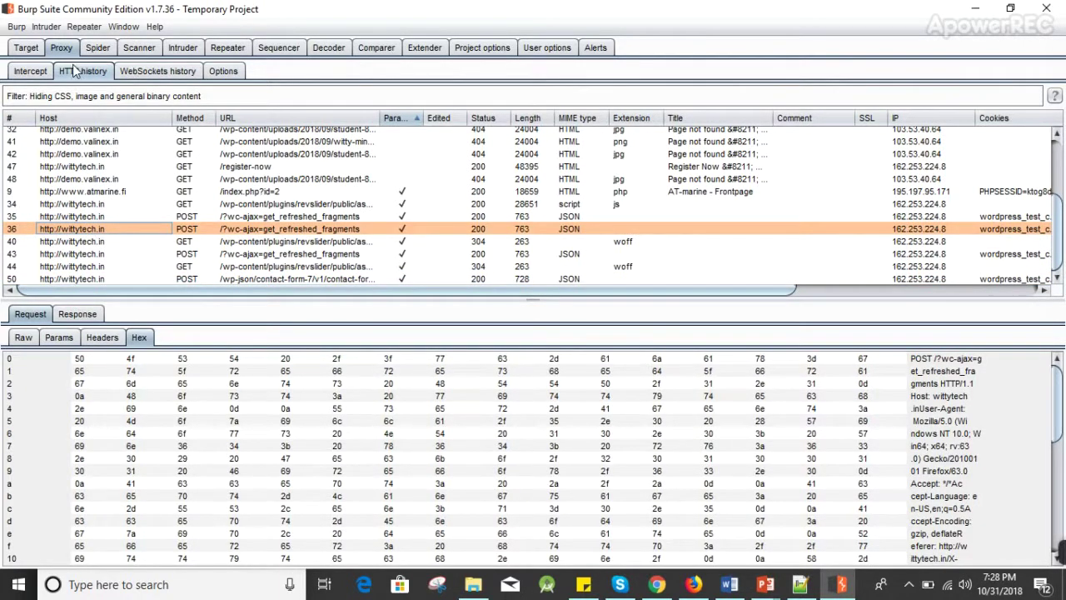
pyautogui.click(26, 48)
pyautogui.click(61, 48)
pyautogui.doubleClick(248, 267)
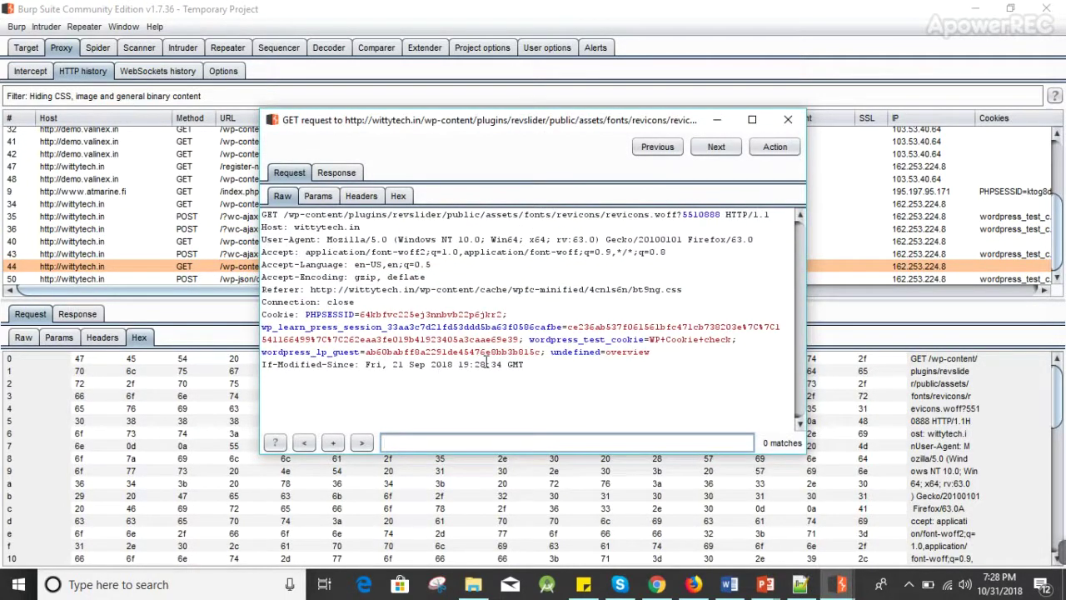
pyautogui.click(788, 119)
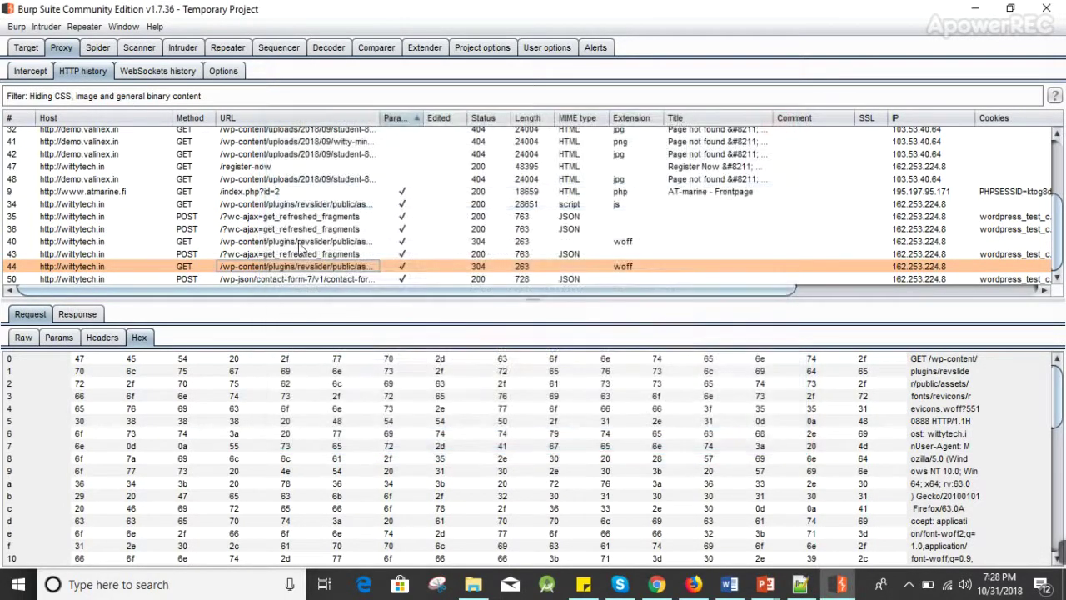
# Step: Reopen the contact-form-7 POST request and the last revslider GET request in turn to compare their raw text, closing each window
pyautogui.click(301, 280)
pyautogui.doubleClick(300, 279)
pyautogui.scroll(-3, 300, 298)
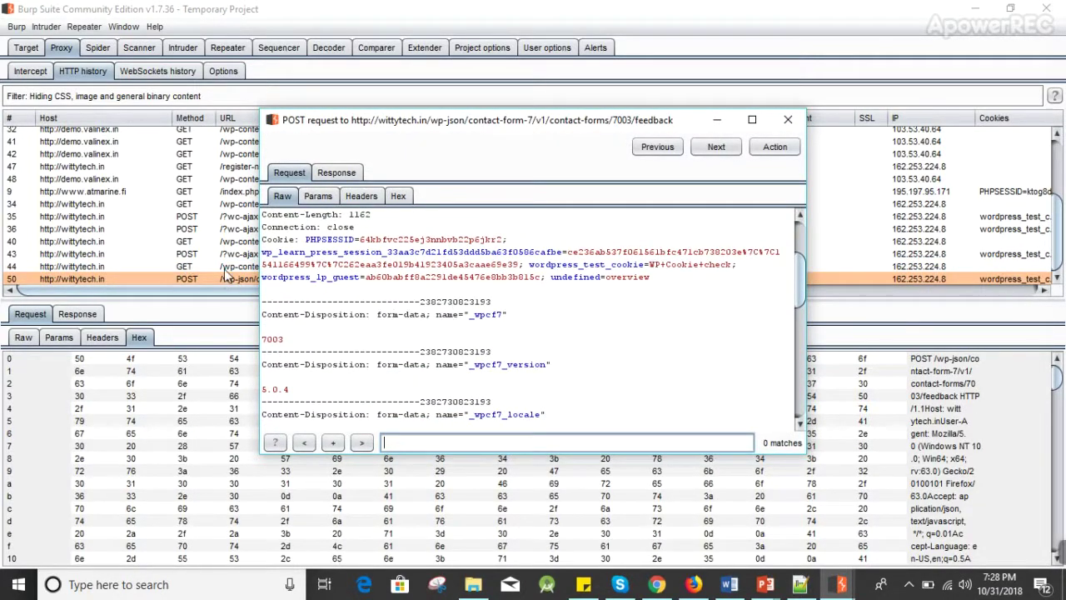
pyautogui.click(788, 119)
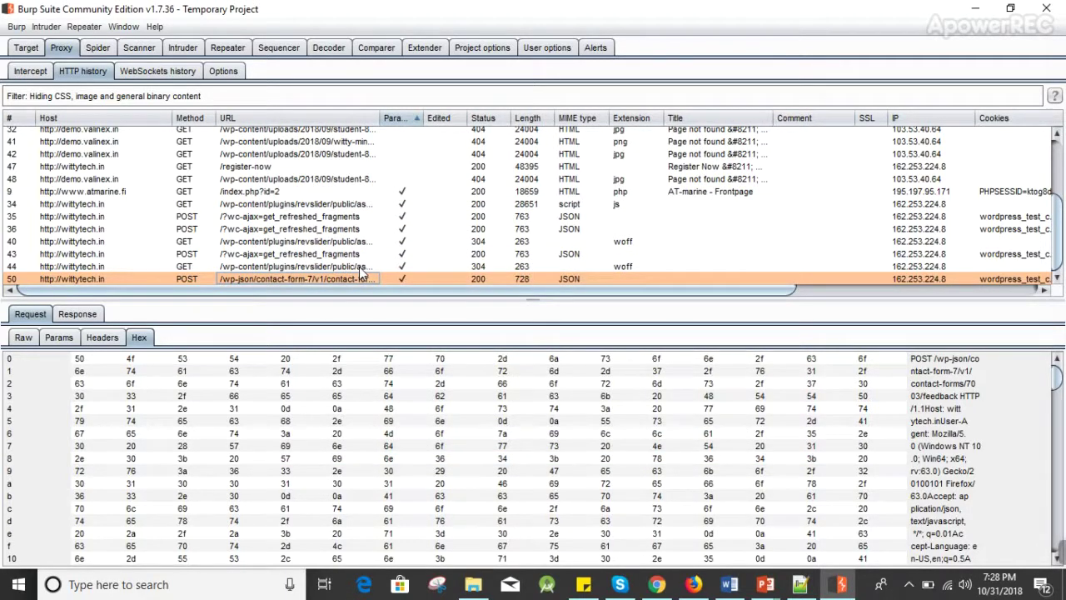
pyautogui.doubleClick(359, 267)
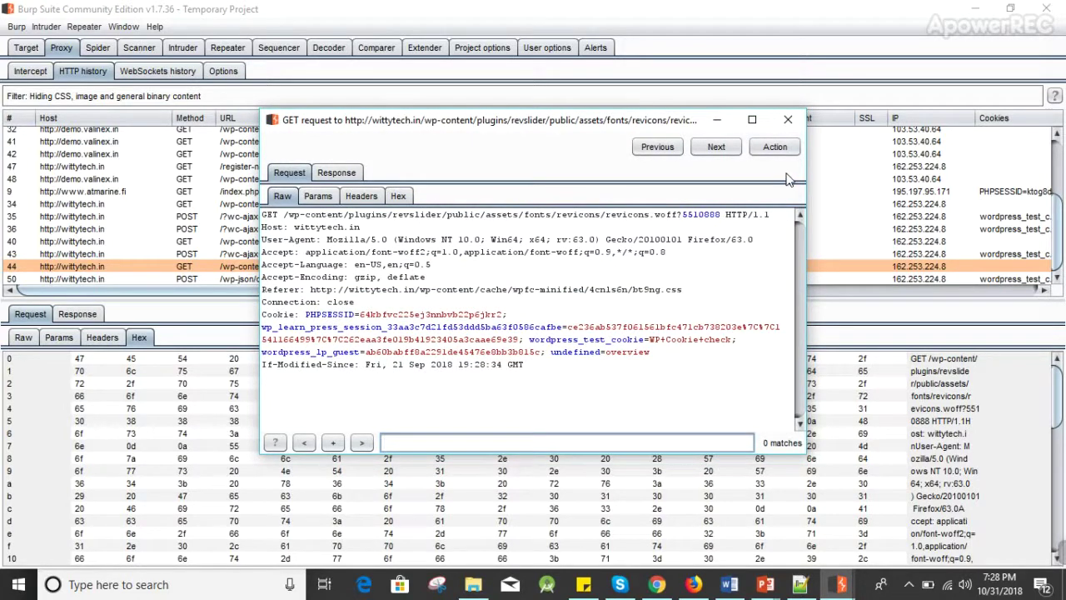
pyautogui.click(783, 120)
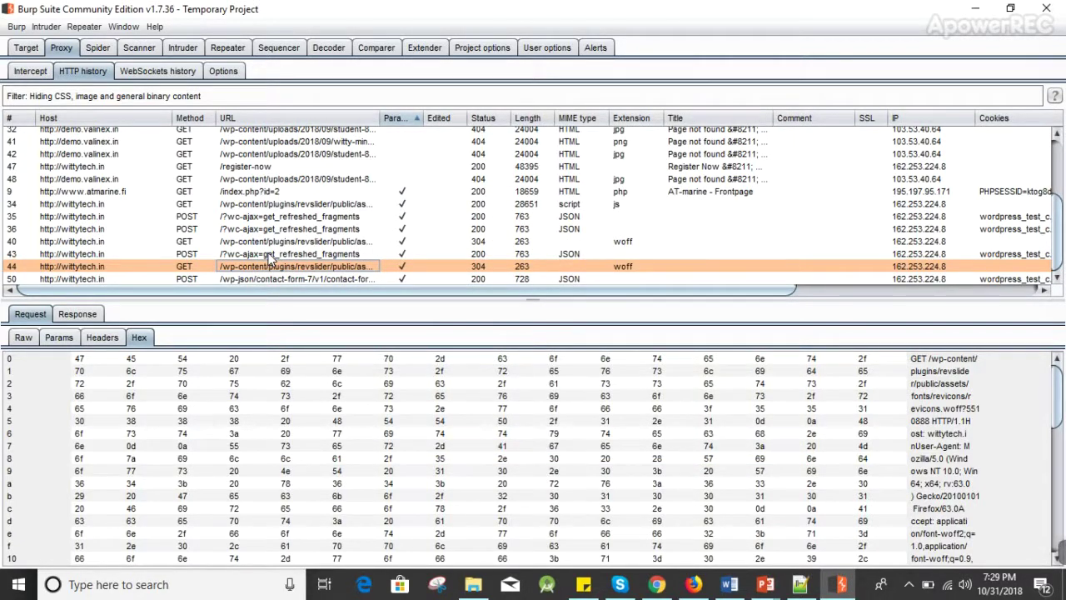
# Step: Go through various captured GET and POST requests in the HTTP history, including the contact-form-7 POST, and examine their hex data
pyautogui.click(270, 255)
pyautogui.click(285, 229)
pyautogui.click(322, 193)
pyautogui.scroll(3, 316, 167)
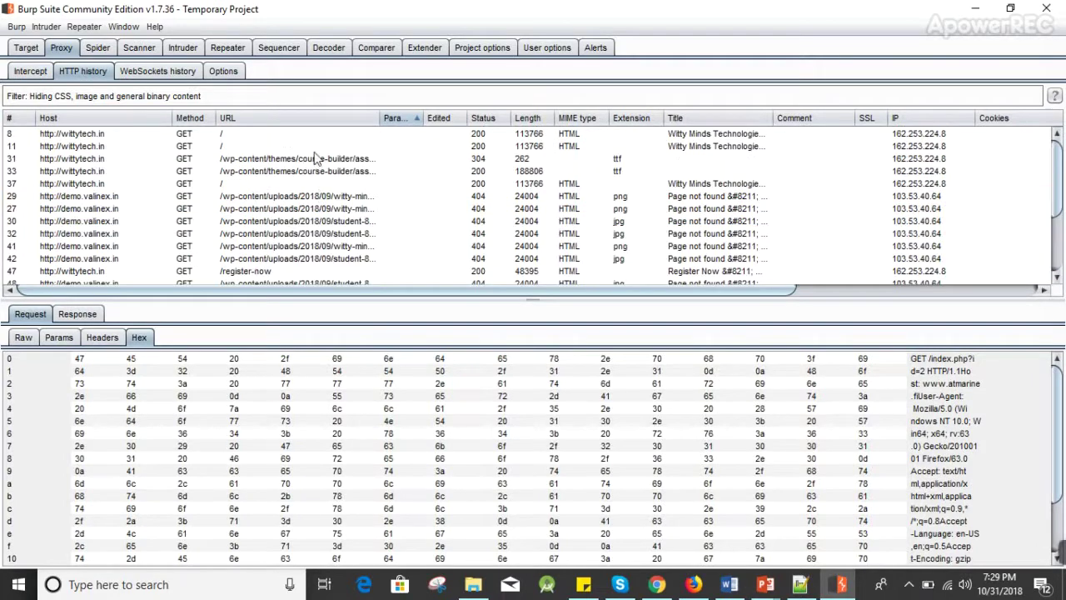
pyautogui.click(312, 183)
pyautogui.click(325, 220)
pyautogui.scroll(-3, 672, 212)
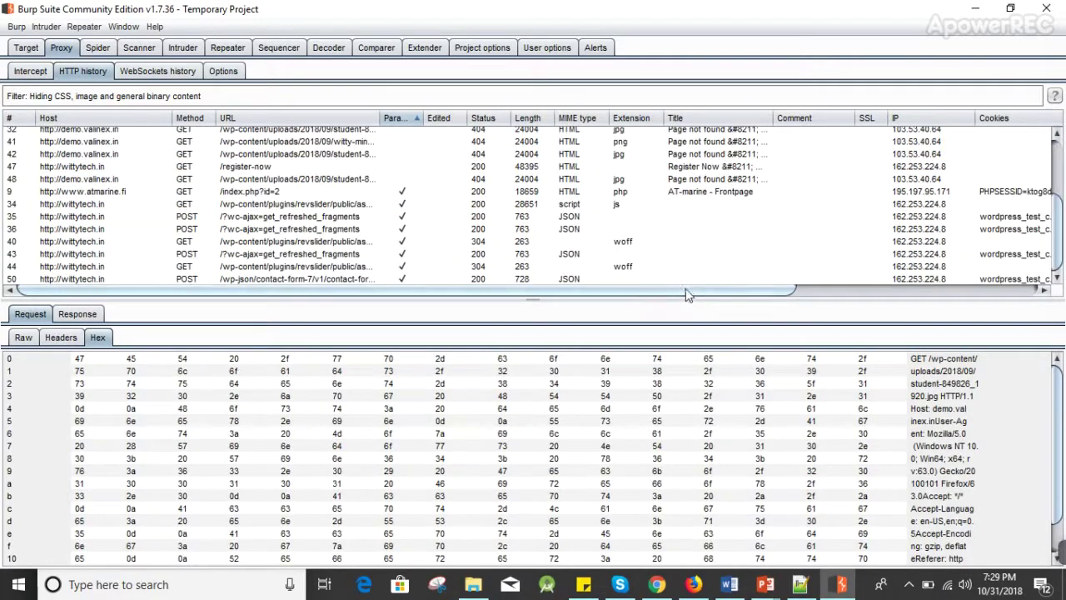
pyautogui.click(448, 277)
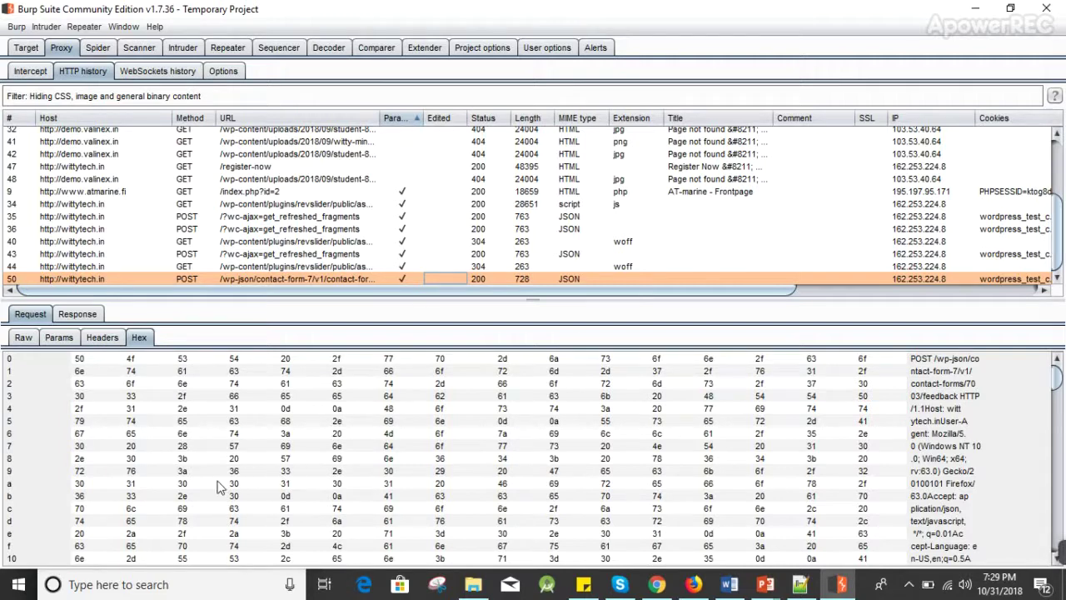
pyautogui.click(358, 268)
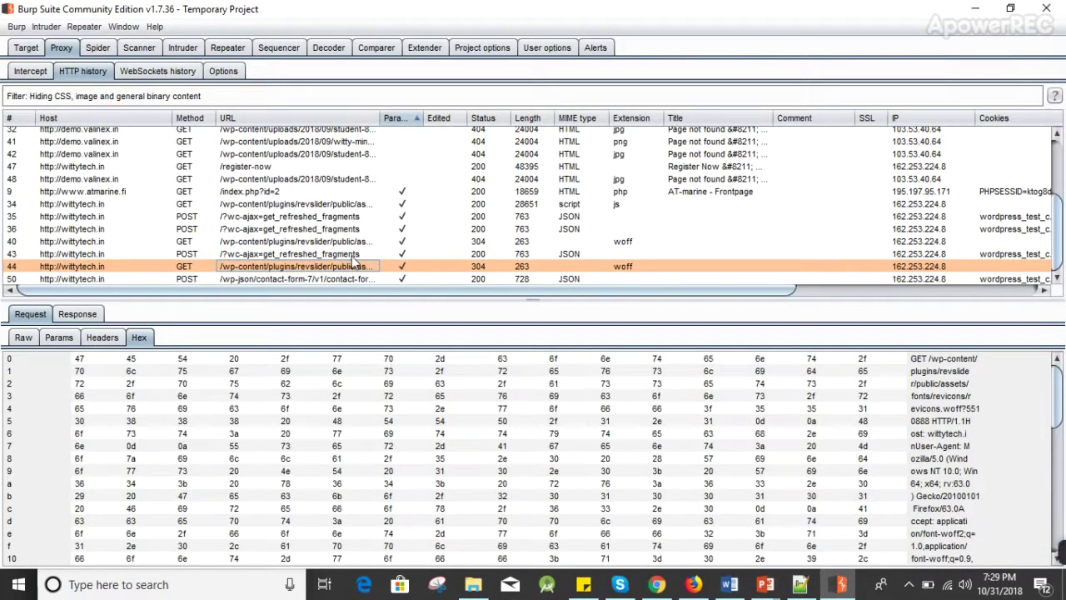